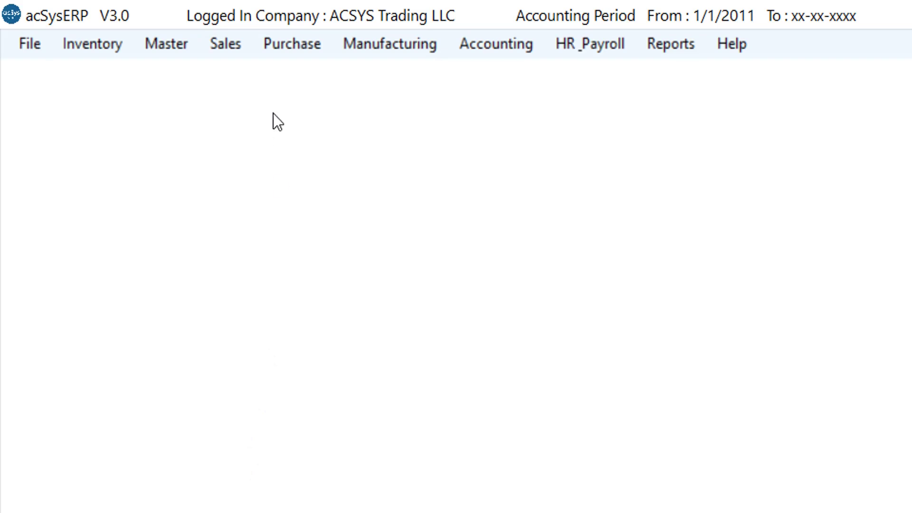
Open the Sales Invoice List View, set its date range to This Year and load the invoices
left_click(235, 52)
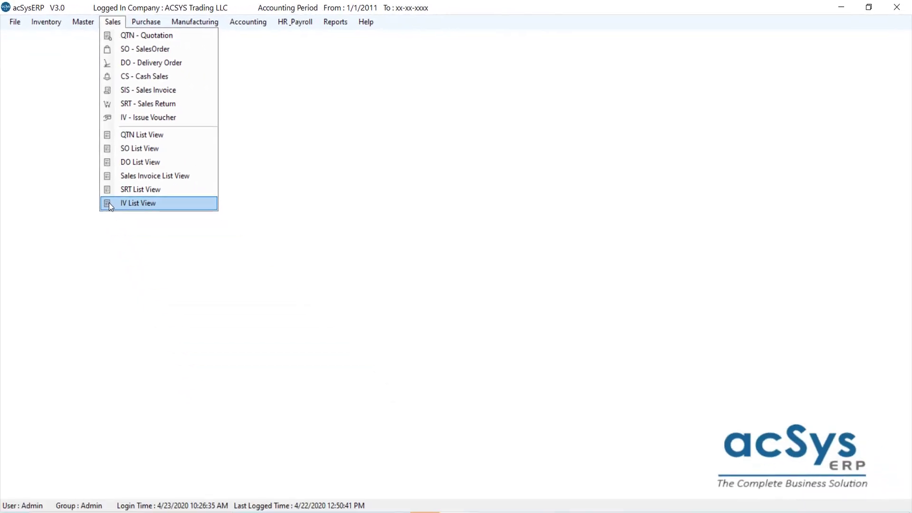
left_click(124, 179)
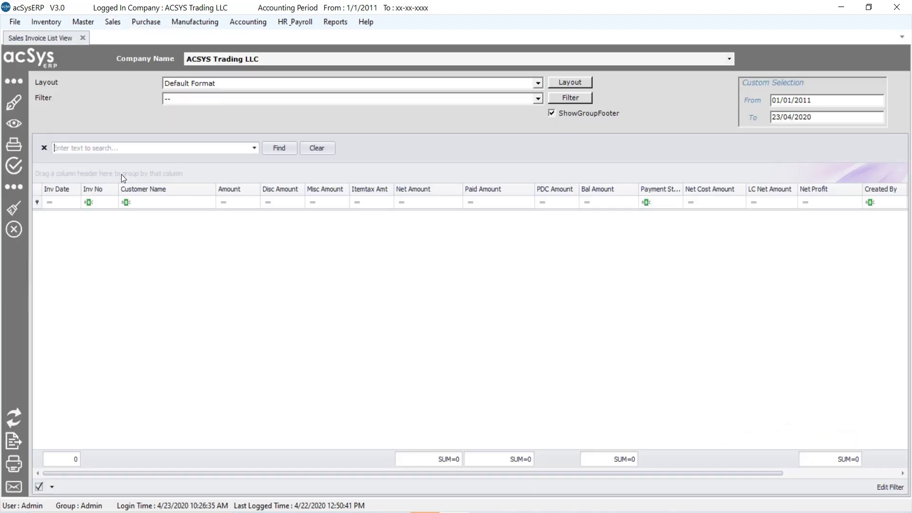
left_click(852, 117)
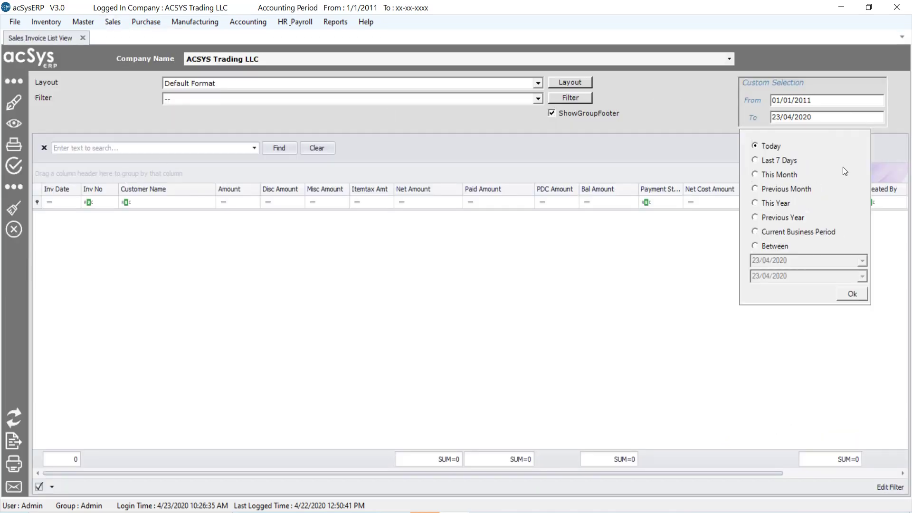
left_click(791, 203)
left_click(848, 293)
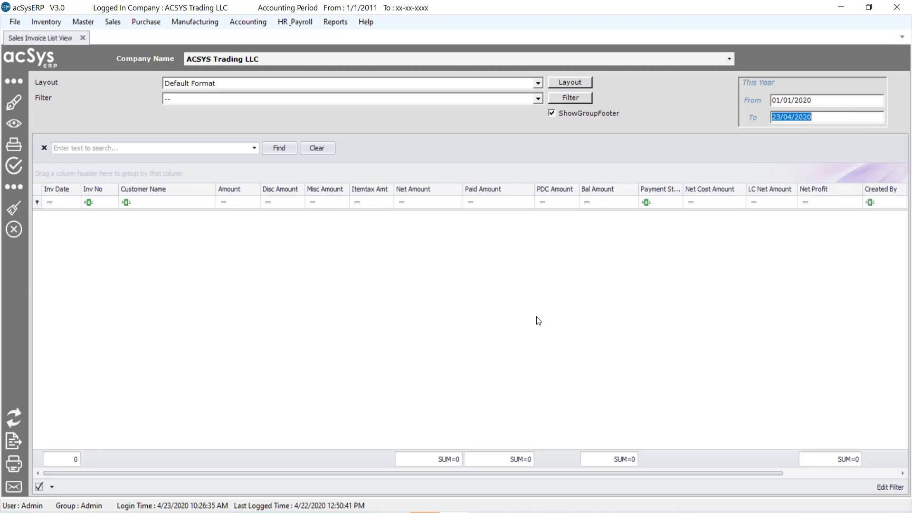
left_click(14, 420)
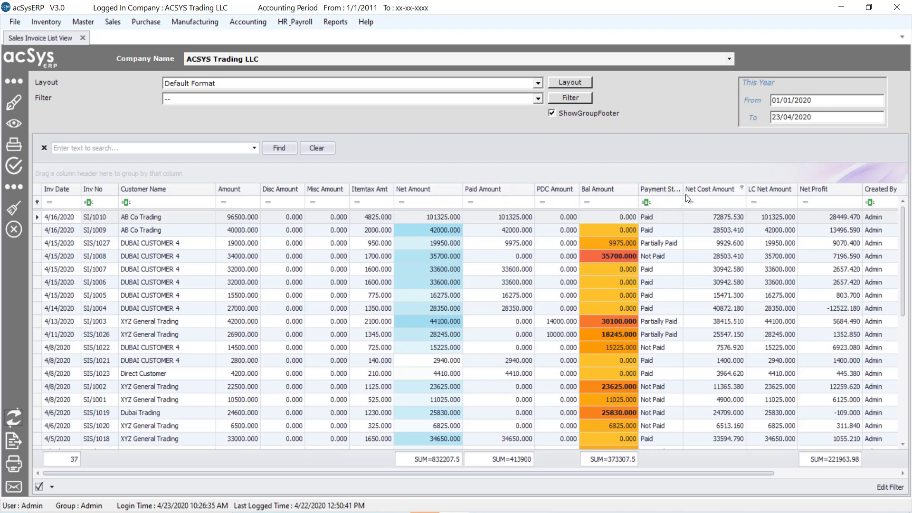
Widen the Payment Status column and add a Sum total to the footer of the Net Cost Amount column
left_click_drag(683, 190, 710, 191)
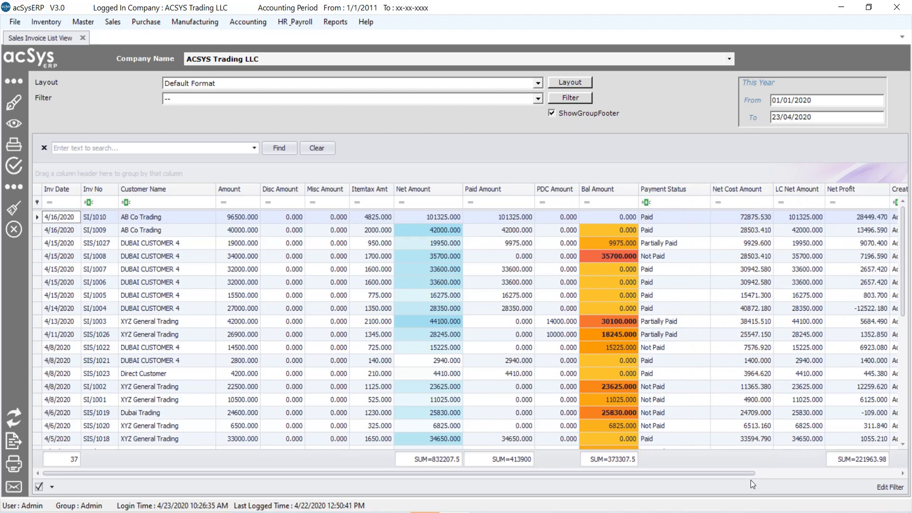
left_click_drag(740, 473, 883, 474)
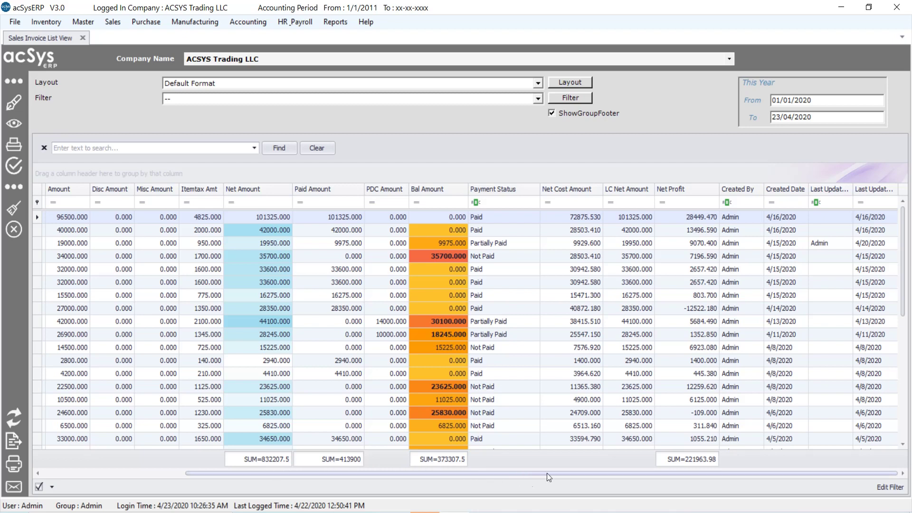
right_click(573, 465)
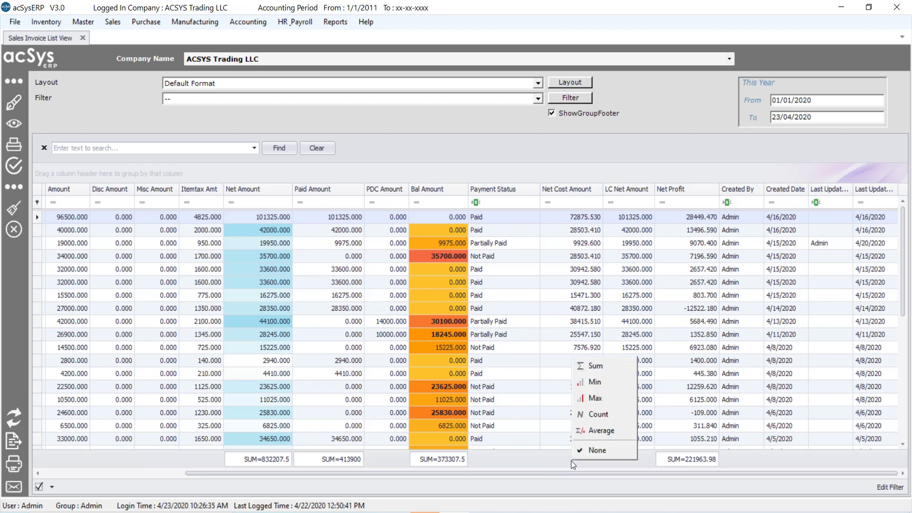
left_click(589, 370)
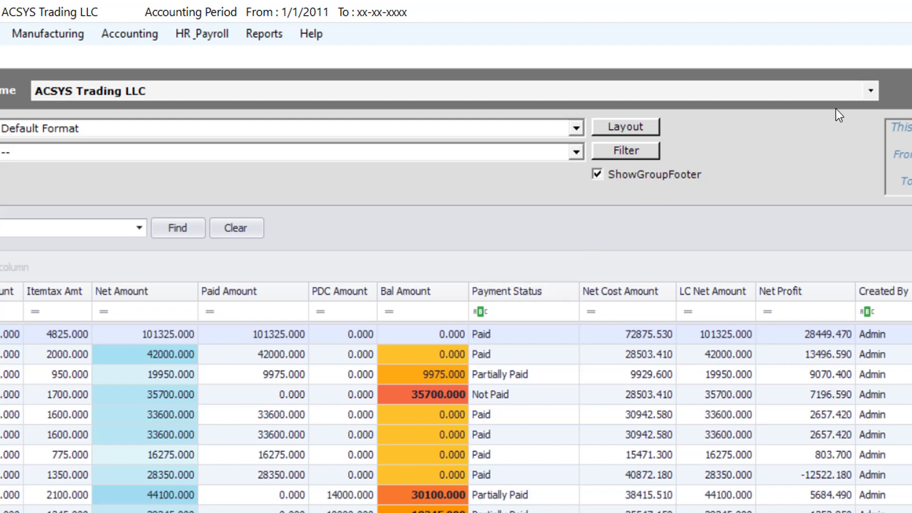
Switch the list's company to ABC Trading and load its sales invoices
left_click(869, 92)
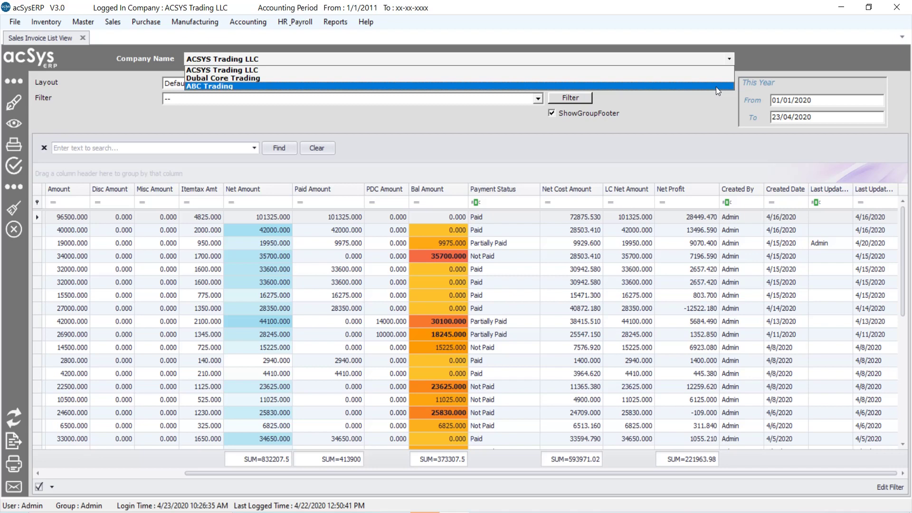
left_click(717, 87)
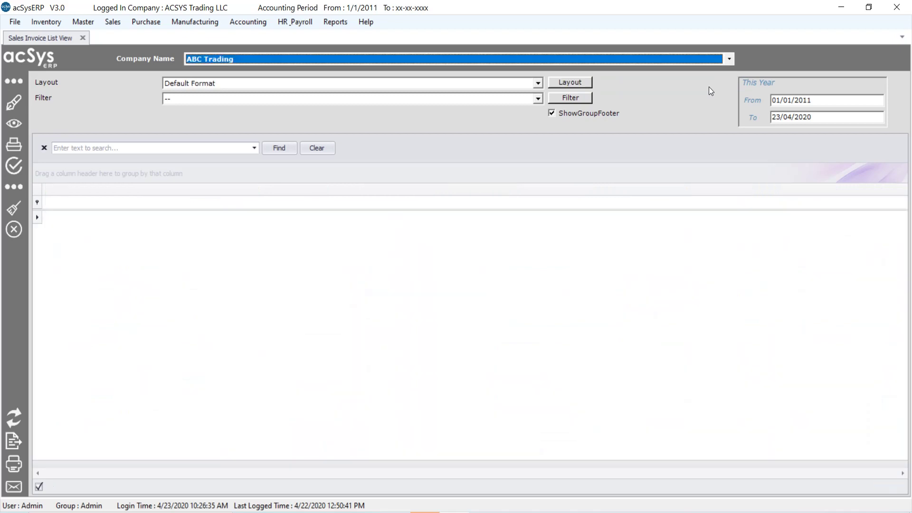
left_click(12, 415)
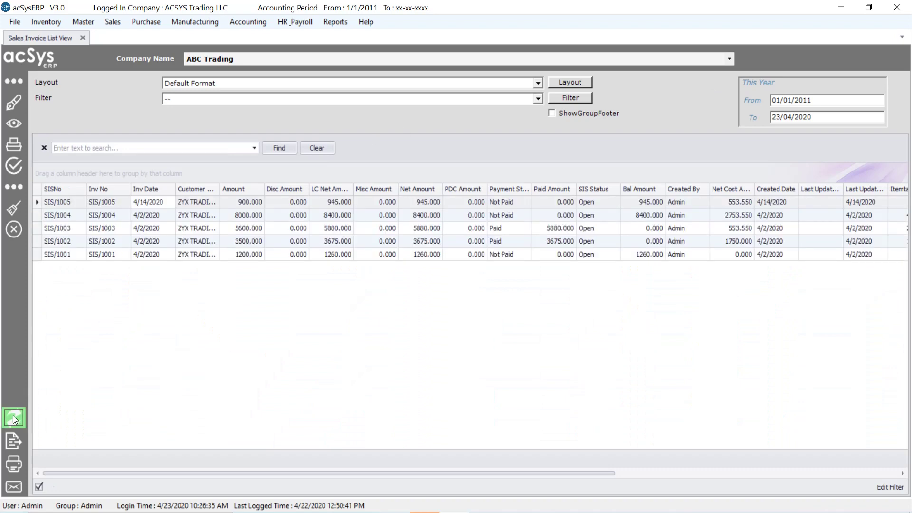
Widen the Customer Name and Payment Status columns and sort the ABC Trading list by customer name
left_click_drag(220, 193, 252, 189)
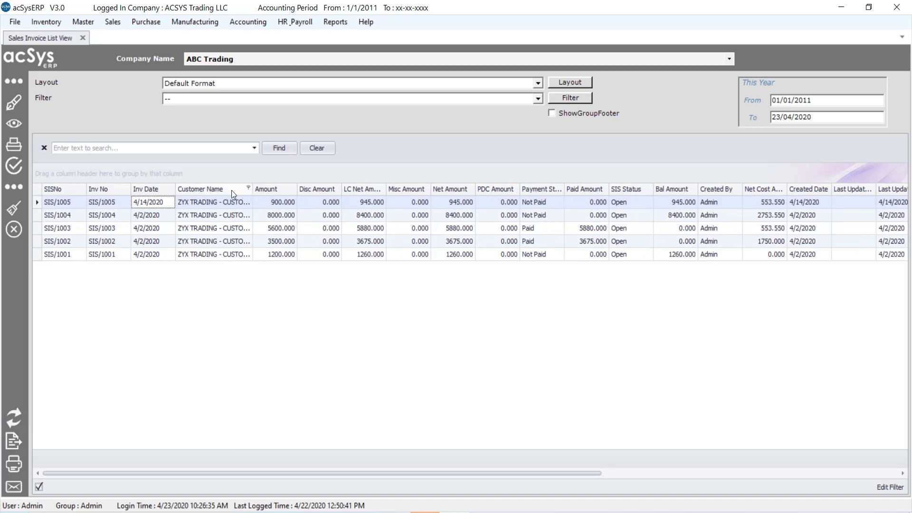
left_click(232, 190)
left_click_drag(566, 190, 580, 189)
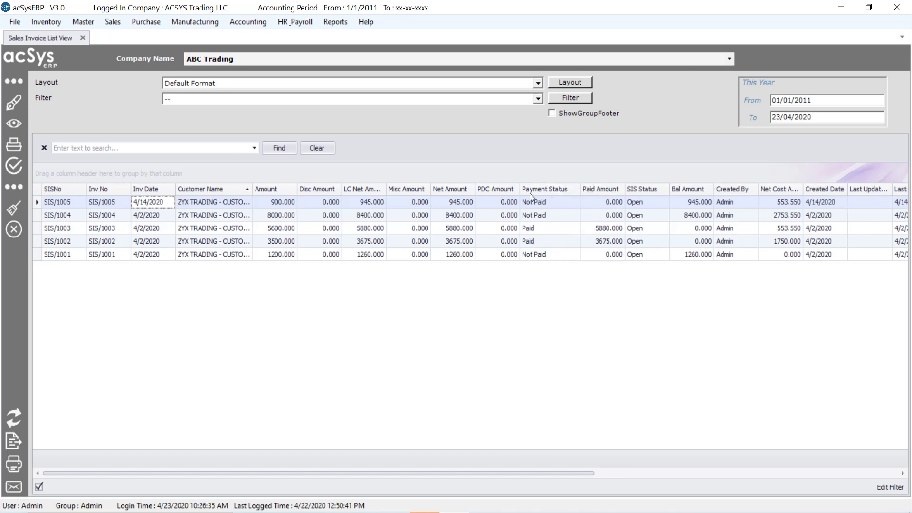
Set the list's company back to ACSYS Trading LLC and reload the invoices
left_click(686, 59)
left_click(674, 70)
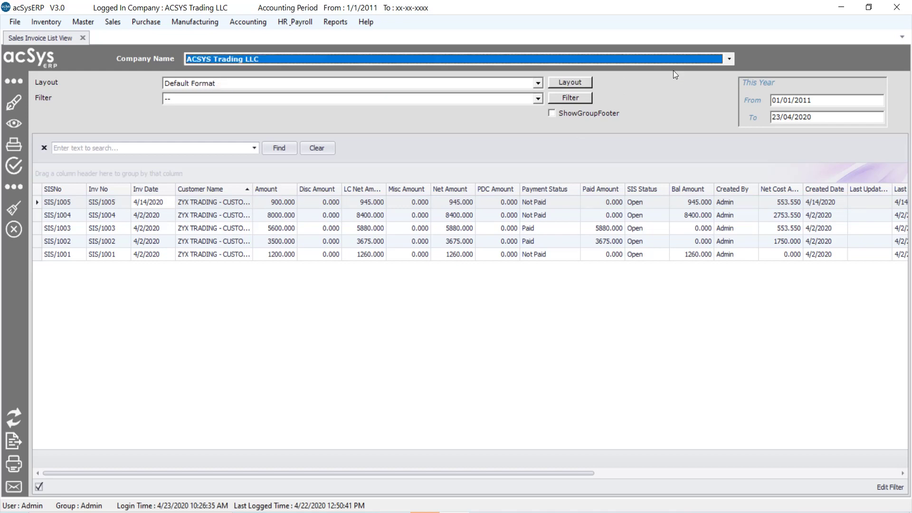
left_click(17, 419)
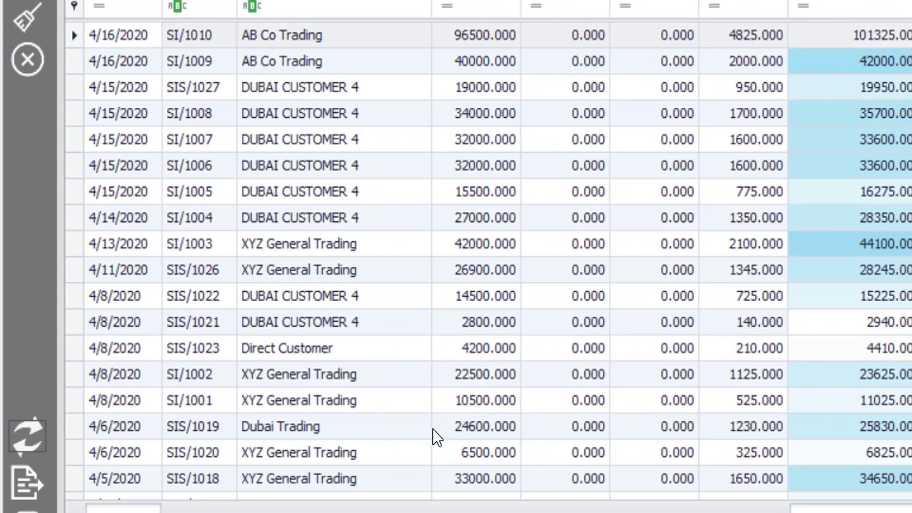
View the XYZ General Trading invoice dated 4/5/2020 and check its GL and cost centre entries
right_click(207, 480)
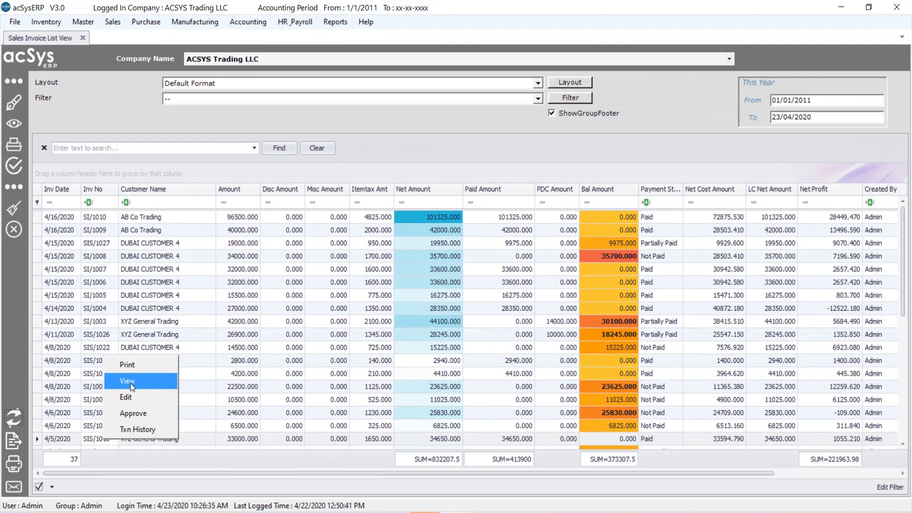
left_click(130, 383)
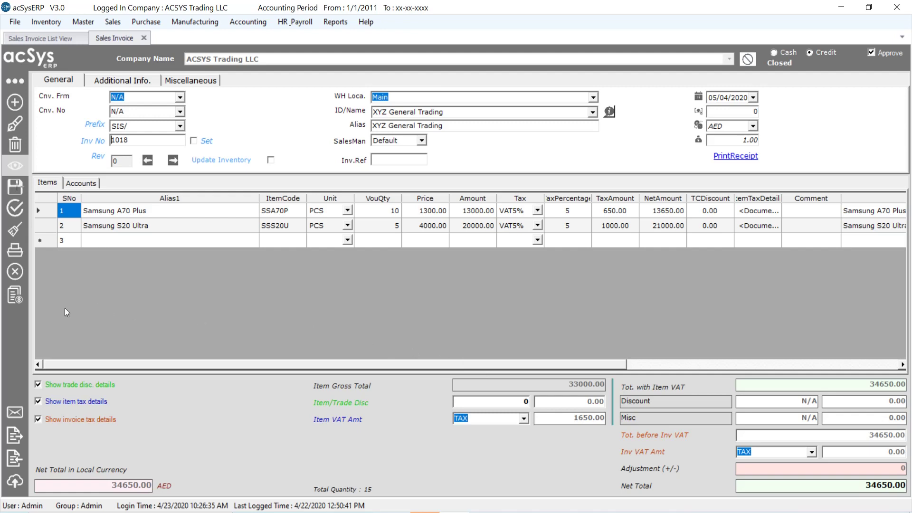
left_click(12, 298)
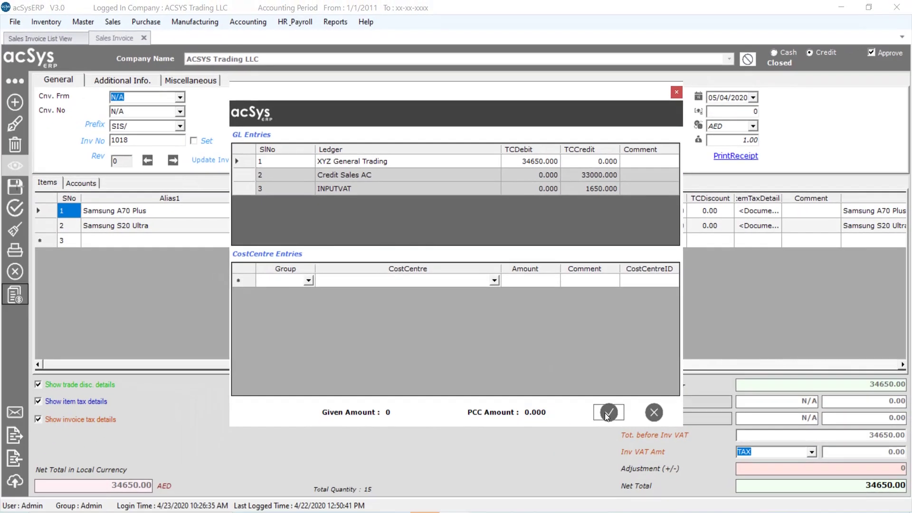
left_click(608, 413)
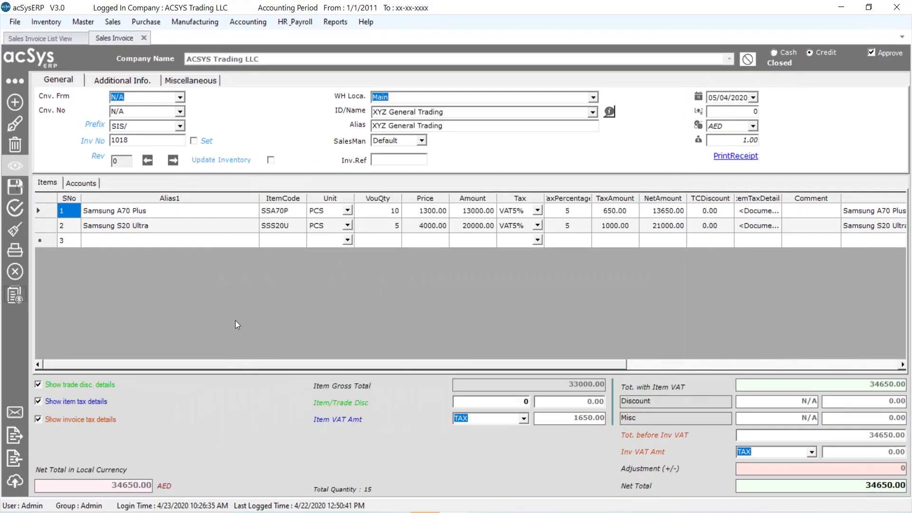
Preview the invoice's print with the CounterSales Standard Report format, then close the preview and the invoice
left_click(13, 251)
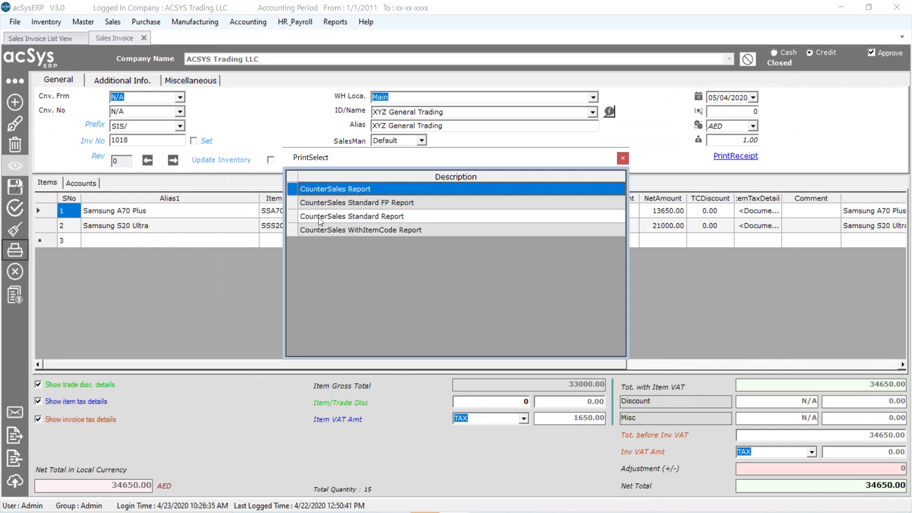
double_click(340, 218)
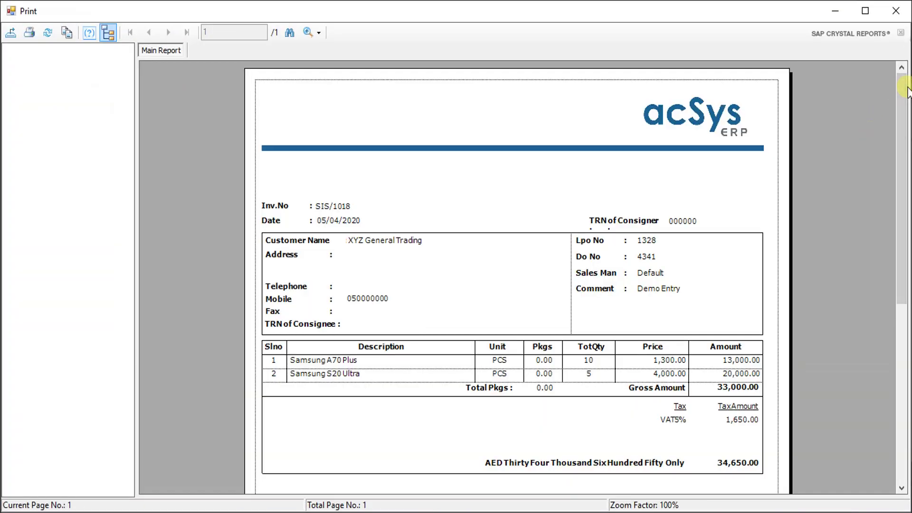
mouse_move(906, 88)
left_mouse_down()
mouse_move(905, 214)
mouse_move(899, 87)
left_mouse_up()
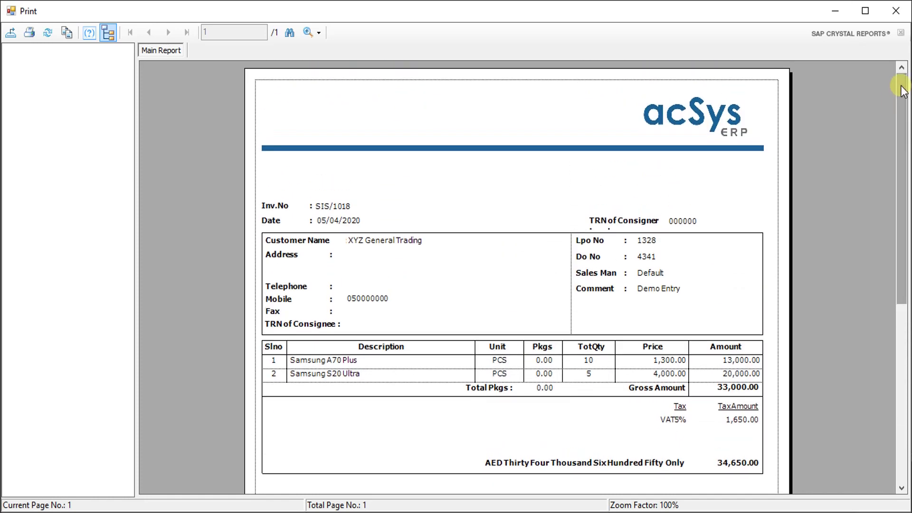
left_click(896, 11)
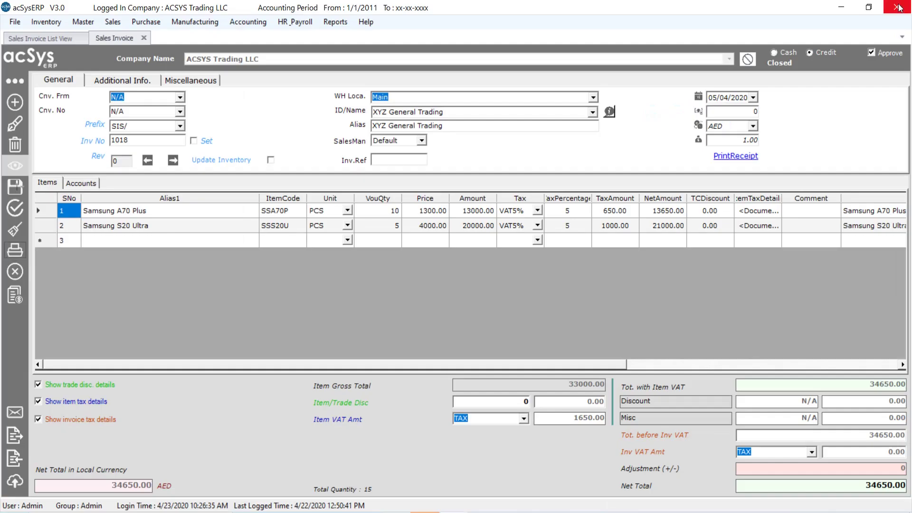
left_click(143, 38)
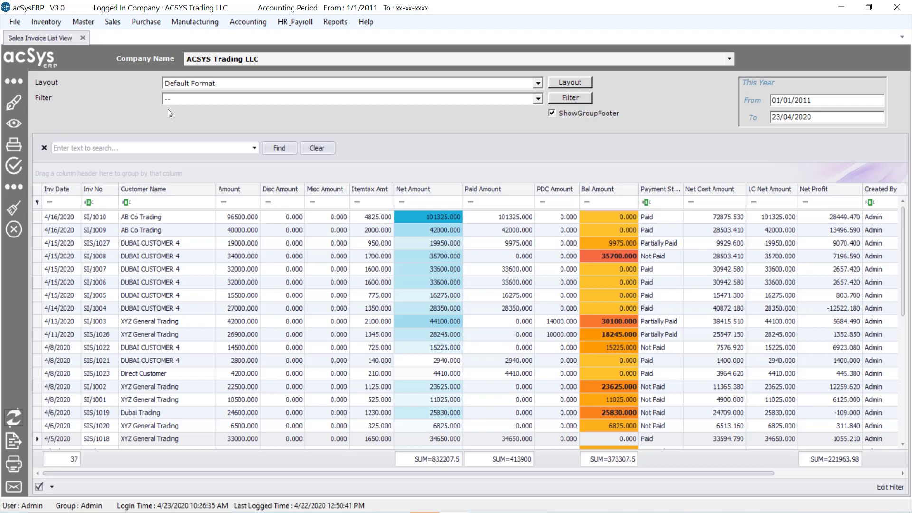
View the transaction history of the XYZ General Trading invoice dated 4/13/2020 and close it
right_click(110, 321)
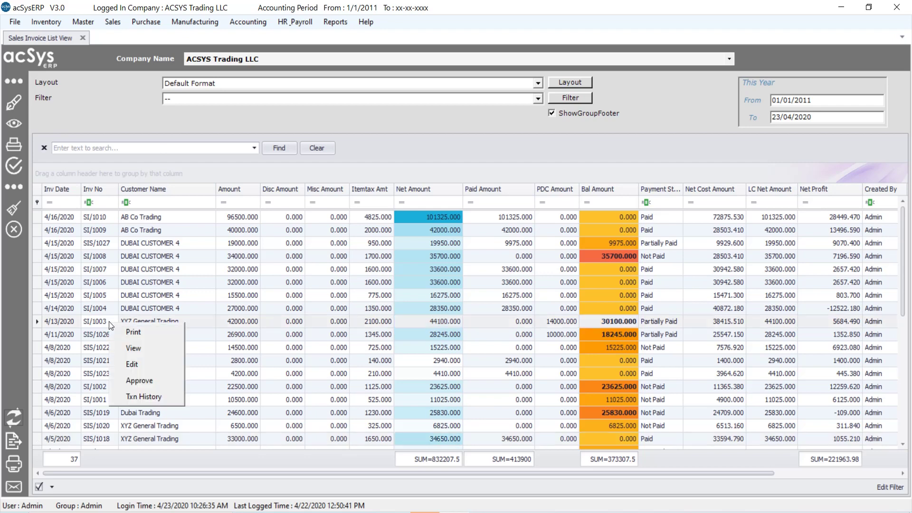
left_click(146, 396)
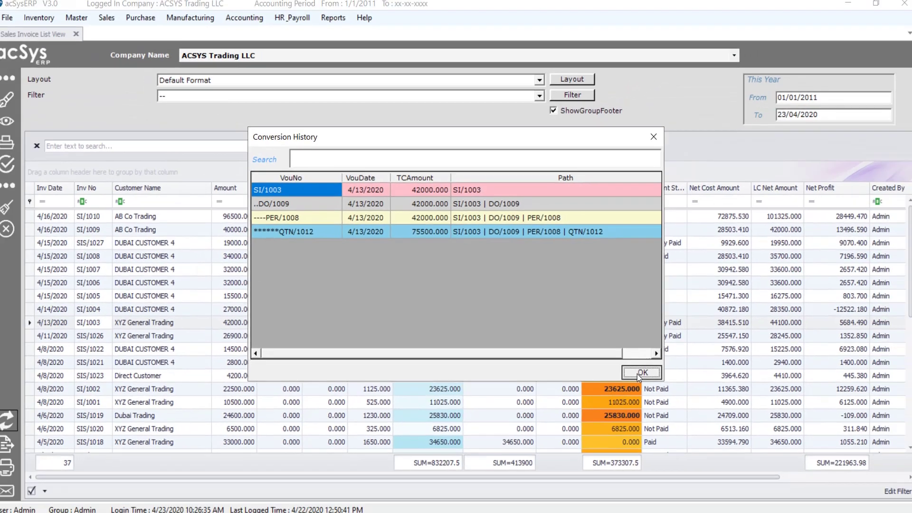
left_click(803, 476)
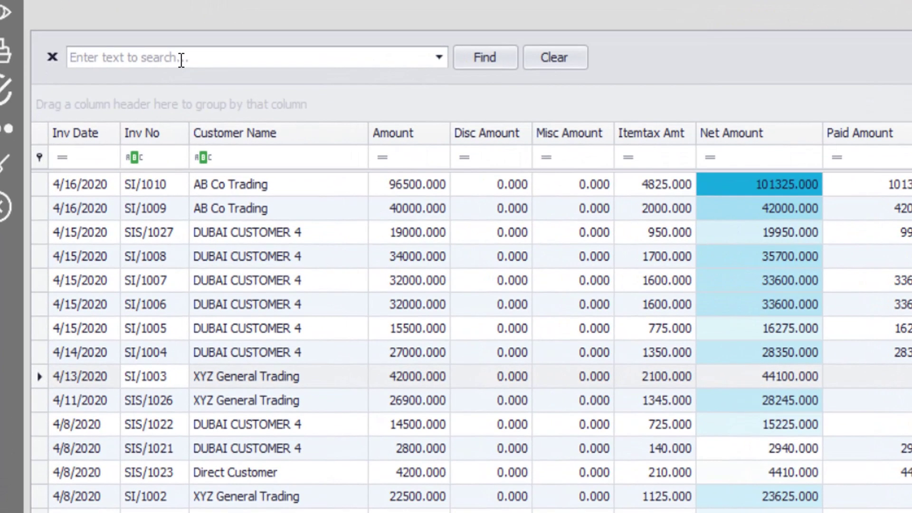
Search the invoice list for "AB" and clear the search text
left_click(181, 60)
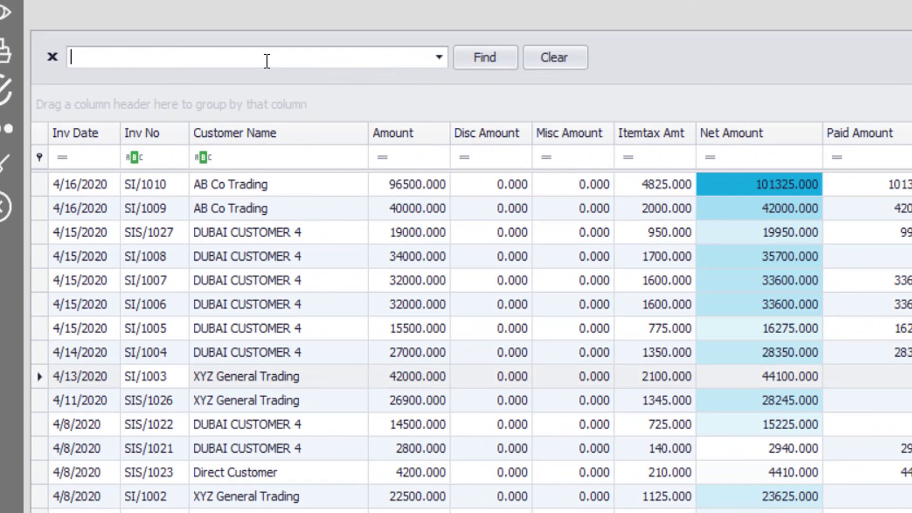
type("AB")
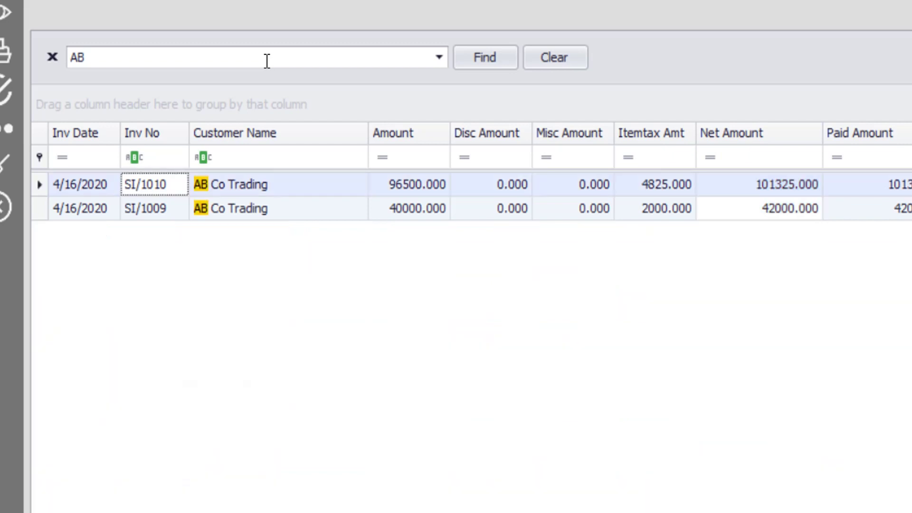
key("BackSpace")
key("BackSpace")
Search the invoice list for "Trading" and clear the search
type("Tradub")
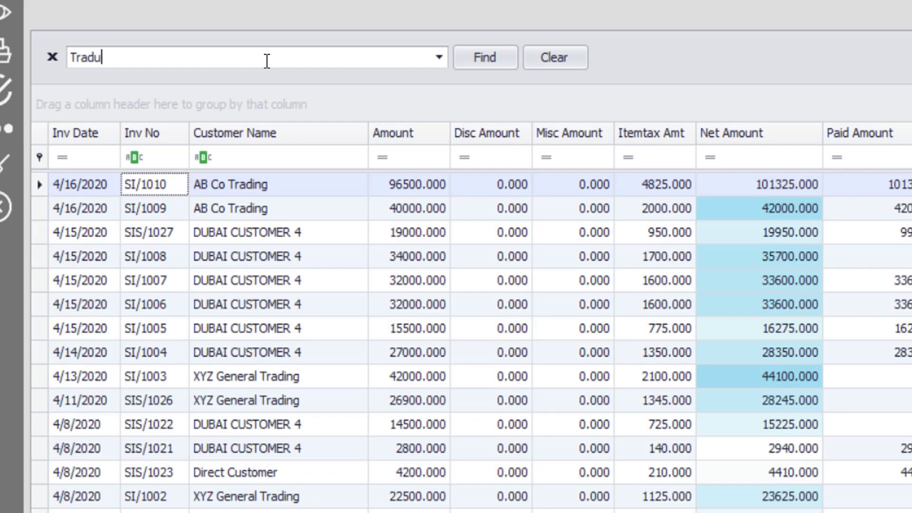
key("BackSpace")
key("BackSpace")
type("ing")
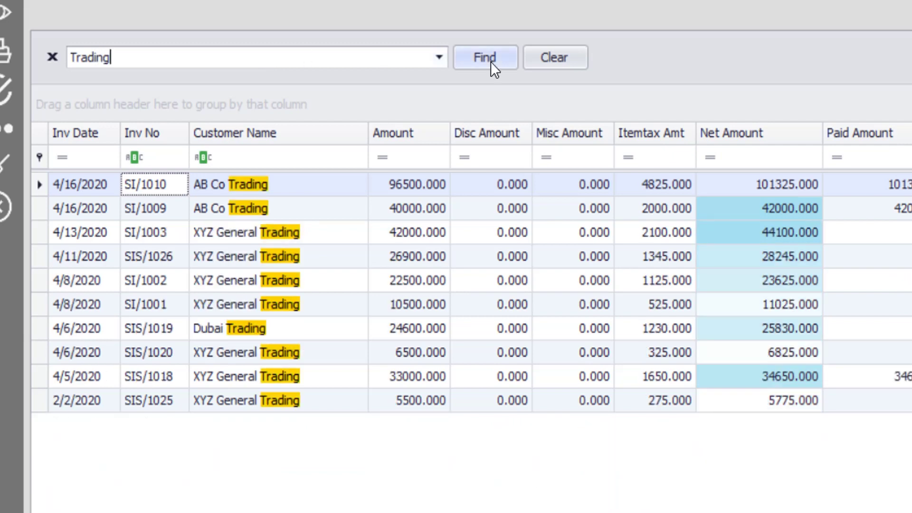
left_click(529, 61)
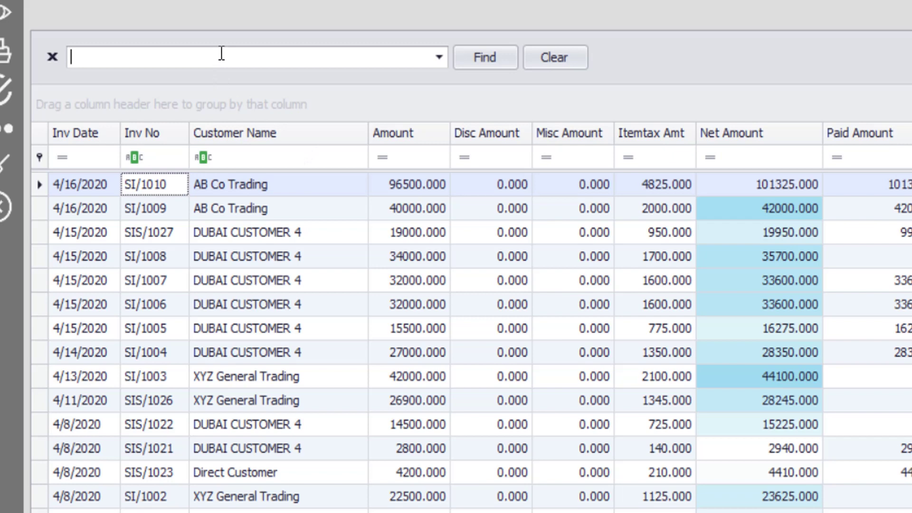
Search the invoice list for the invoice prefix "SIS" and clear the search text
type("SIS")
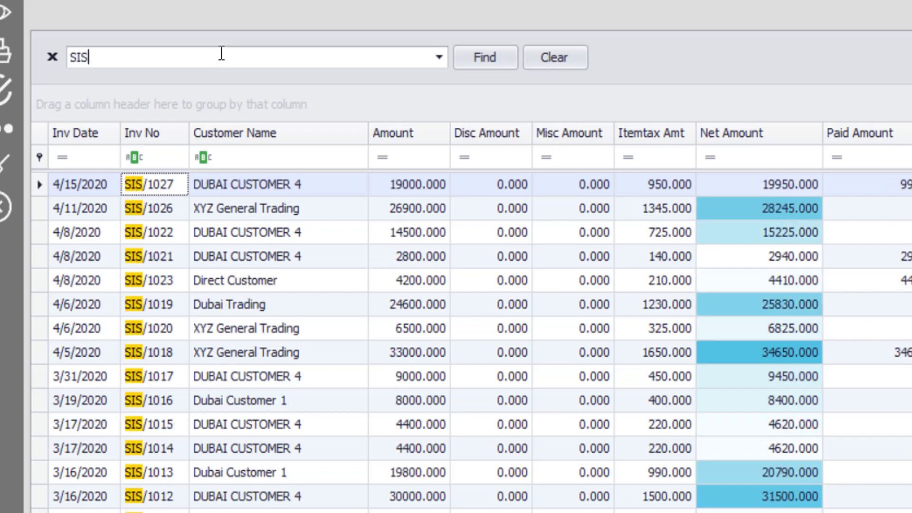
key("BackSpace")
key("BackSpace")
key("BackSpace")
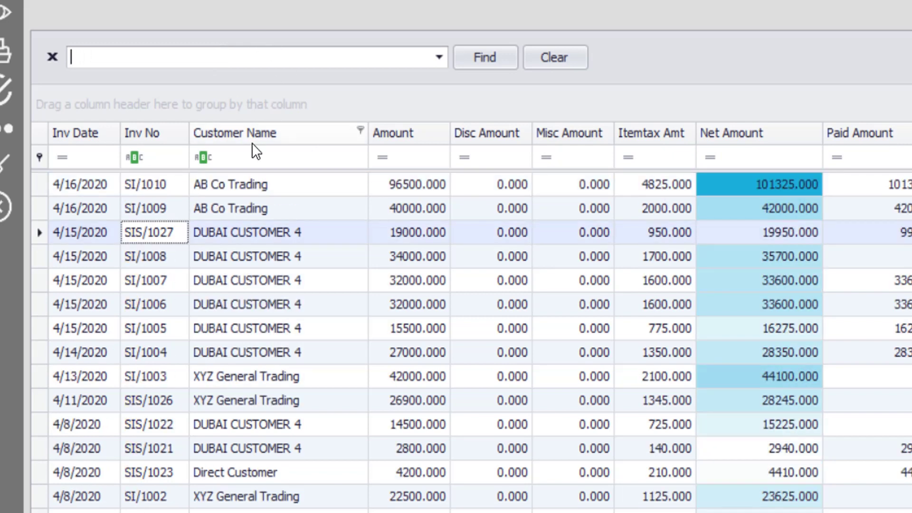
Filter the Customer Name column for names containing "Trading", check its Contains condition, and clear the filter text
left_click(245, 160)
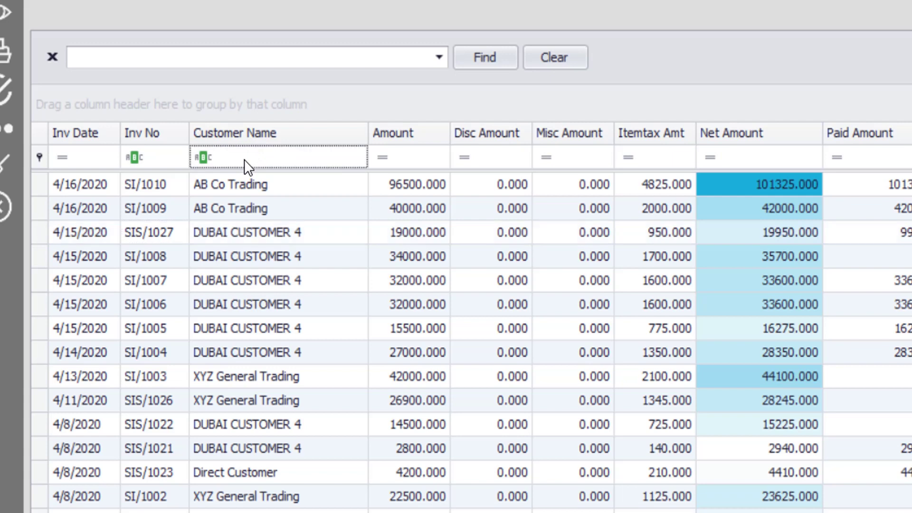
type("Trading")
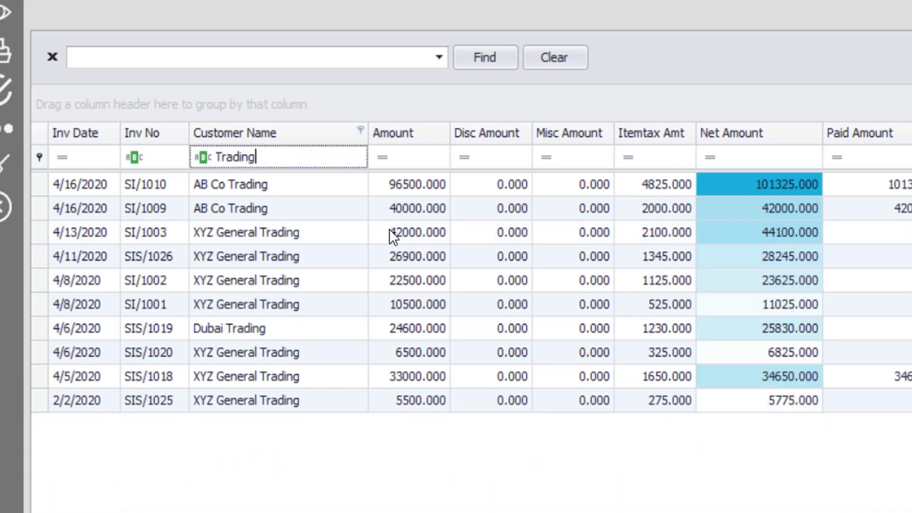
left_click(201, 154)
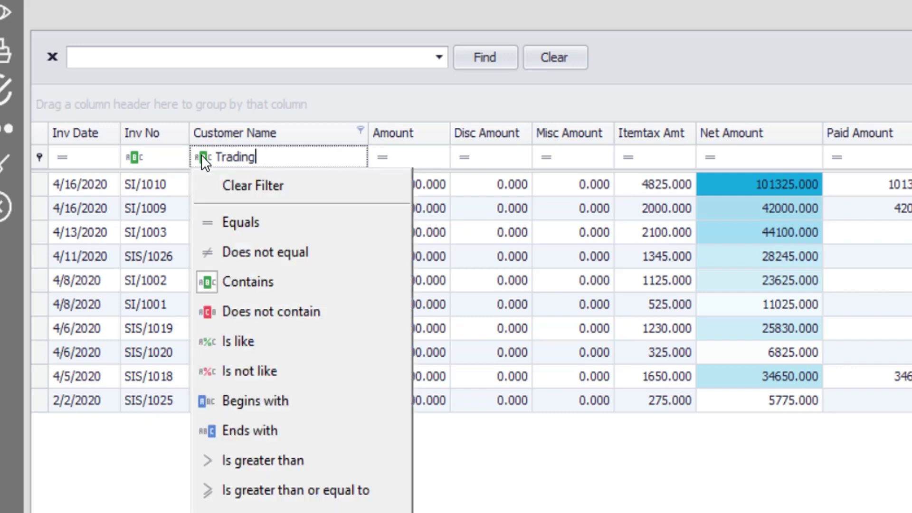
left_click(241, 280)
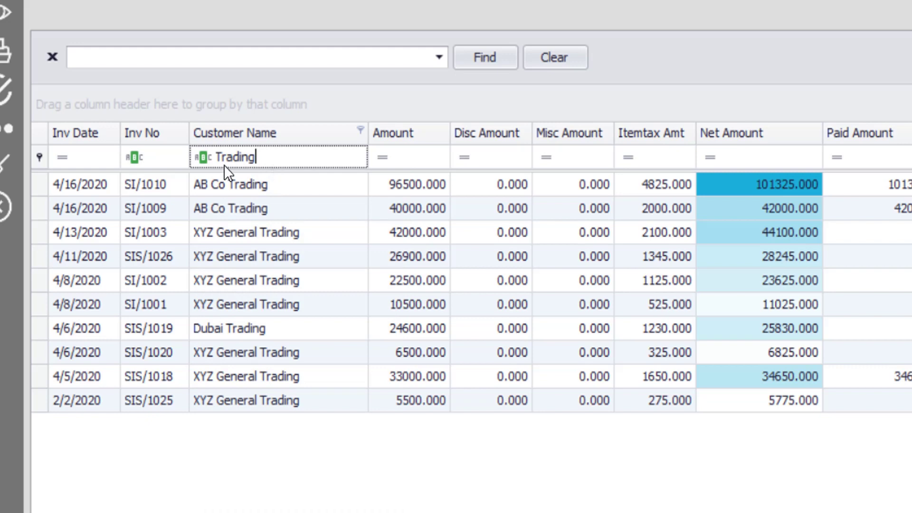
left_click_drag(364, 151, 184, 153)
key("BackSpace")
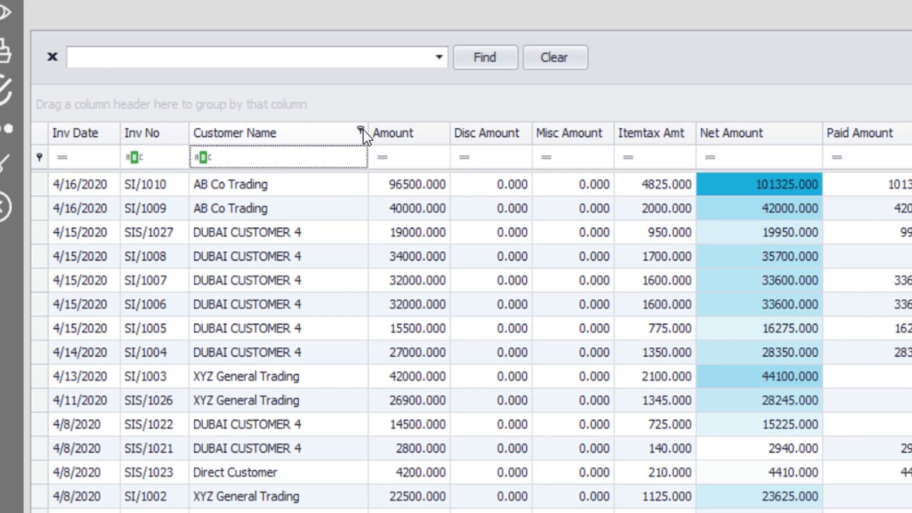
Filter the customer names by the values AB Co Trading and Direct Customer, reselect all customers, and close the filter
left_click(360, 129)
left_click(385, 247)
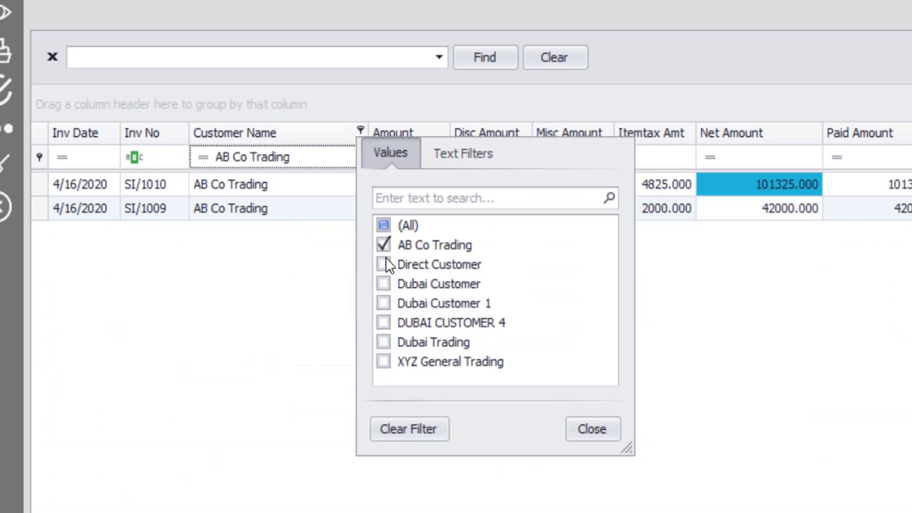
left_click(386, 262)
left_click(387, 227)
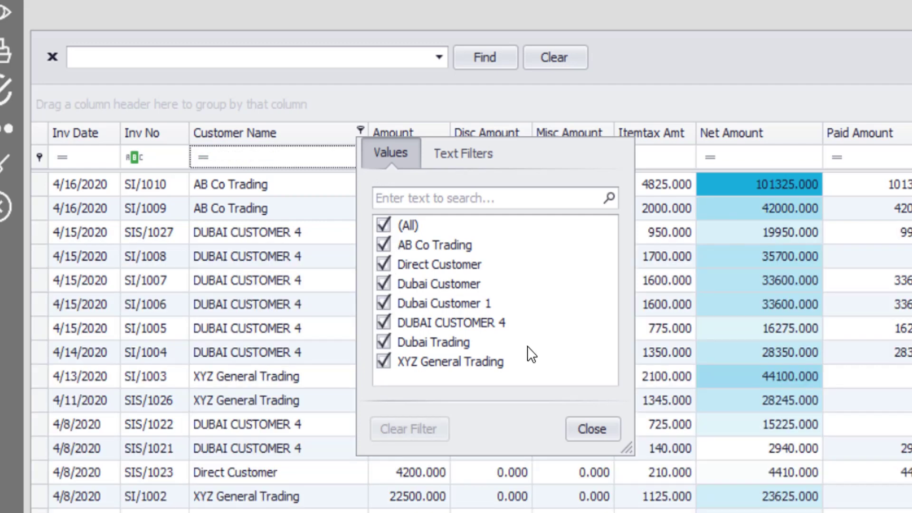
left_click(586, 429)
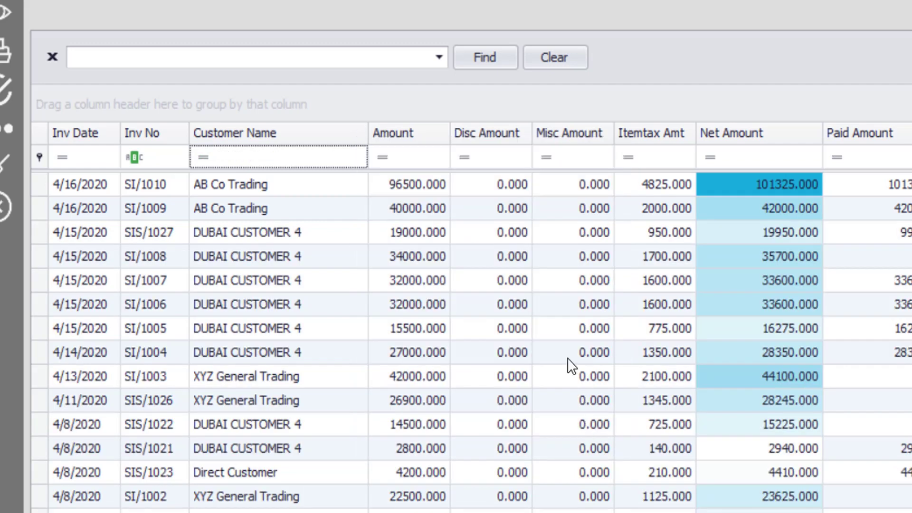
Apply a Top N numeric filter of 10 items to the Amount column, clear it, and close the filter
left_click(386, 162)
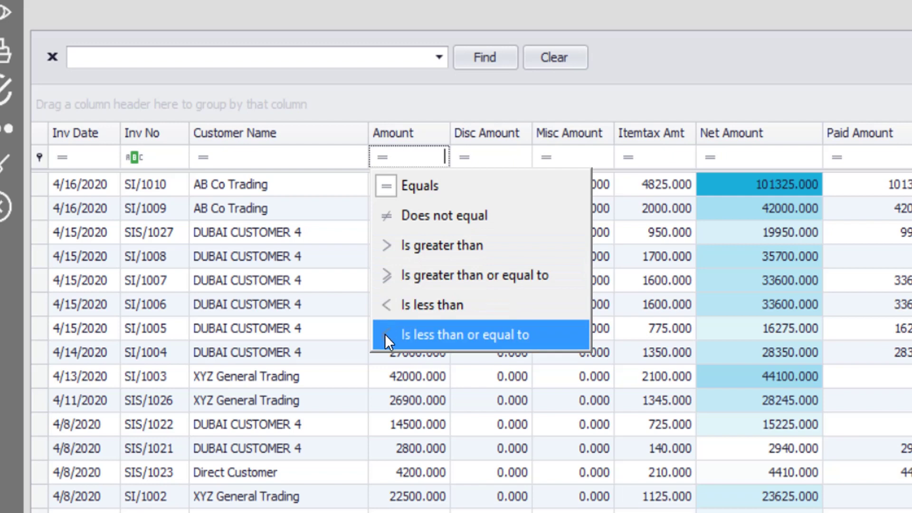
left_click(439, 129)
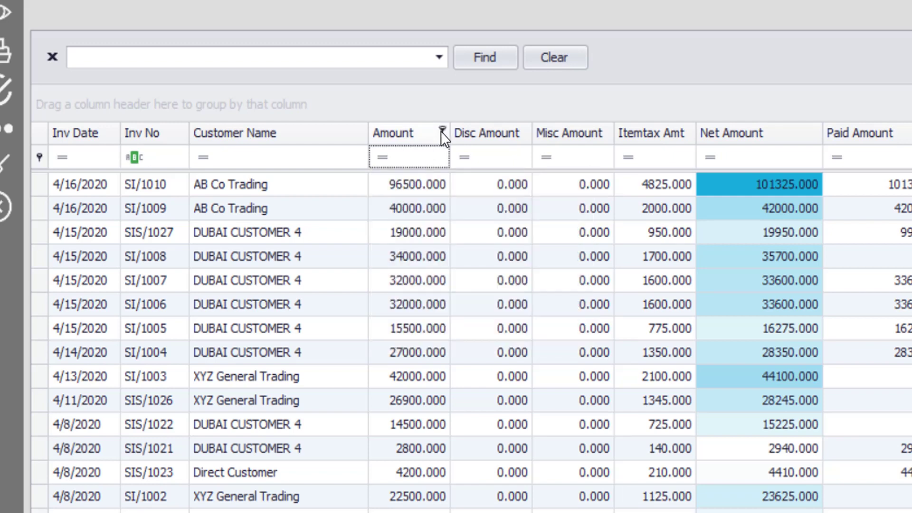
left_click(441, 130)
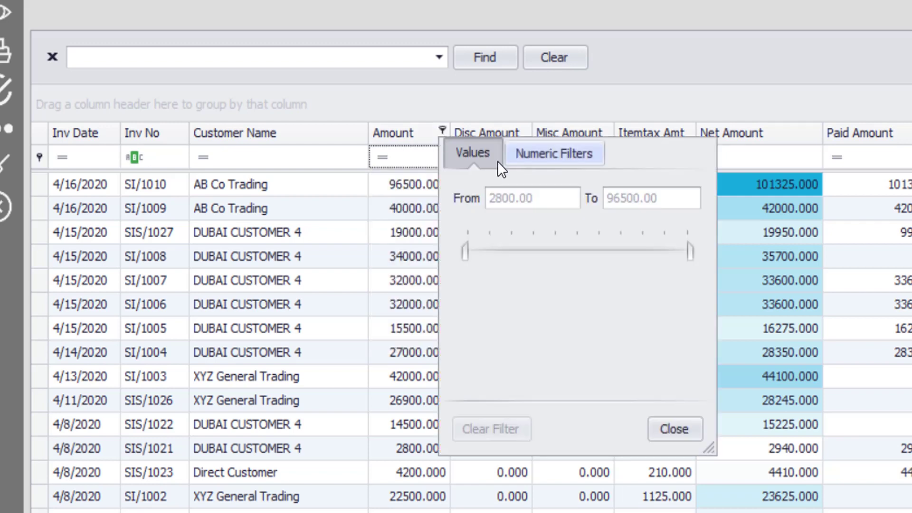
left_click(575, 164)
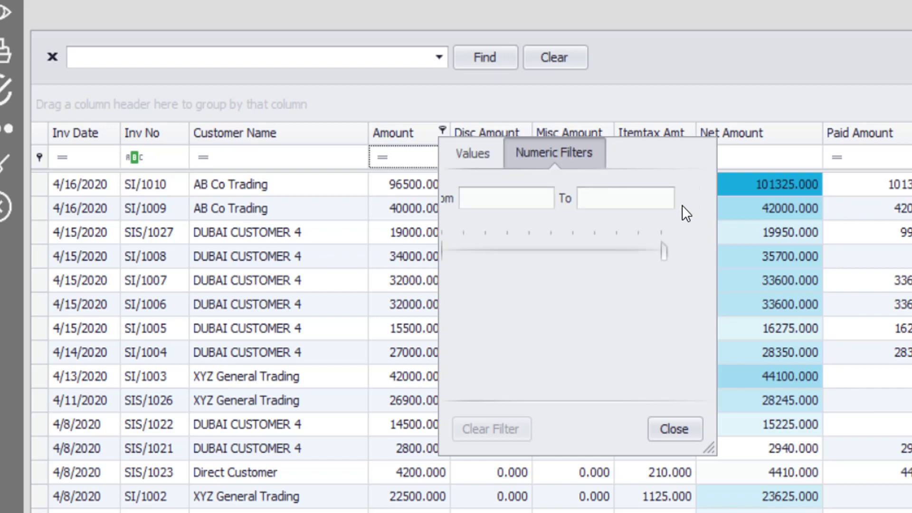
left_click(627, 199)
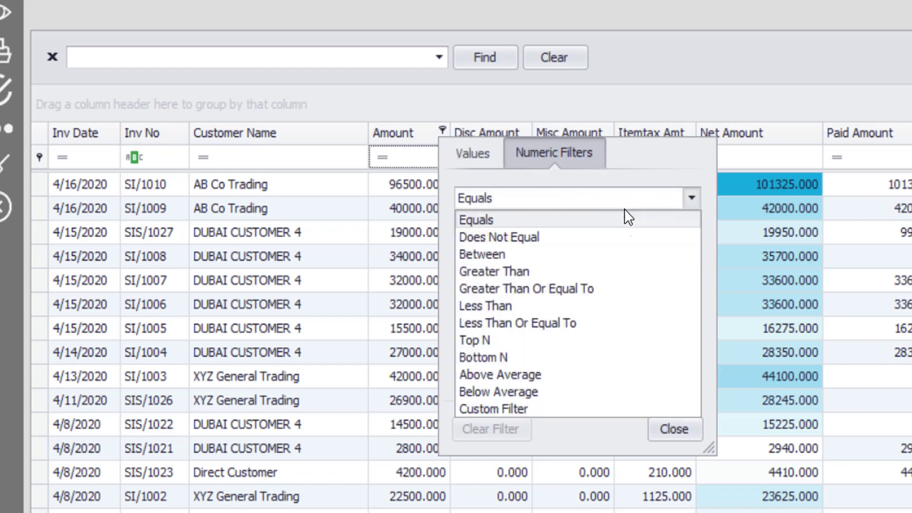
left_click(492, 339)
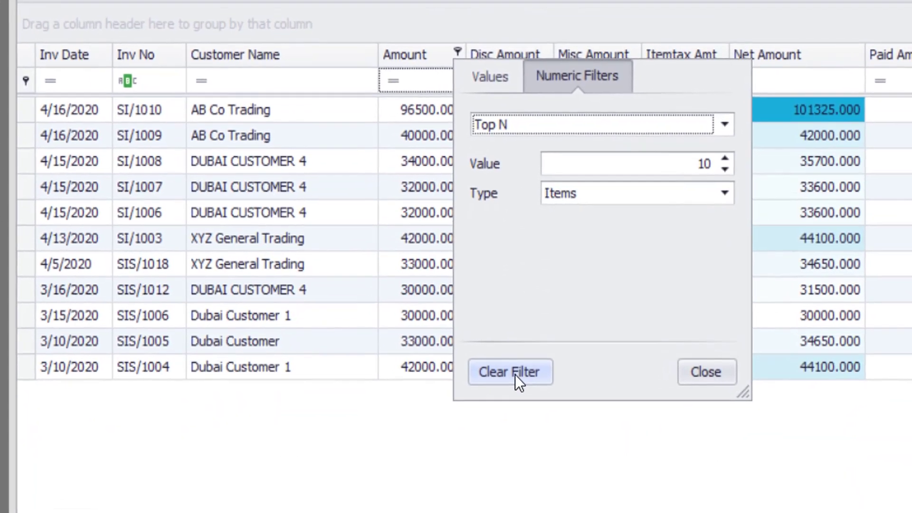
left_click(497, 432)
left_click(712, 359)
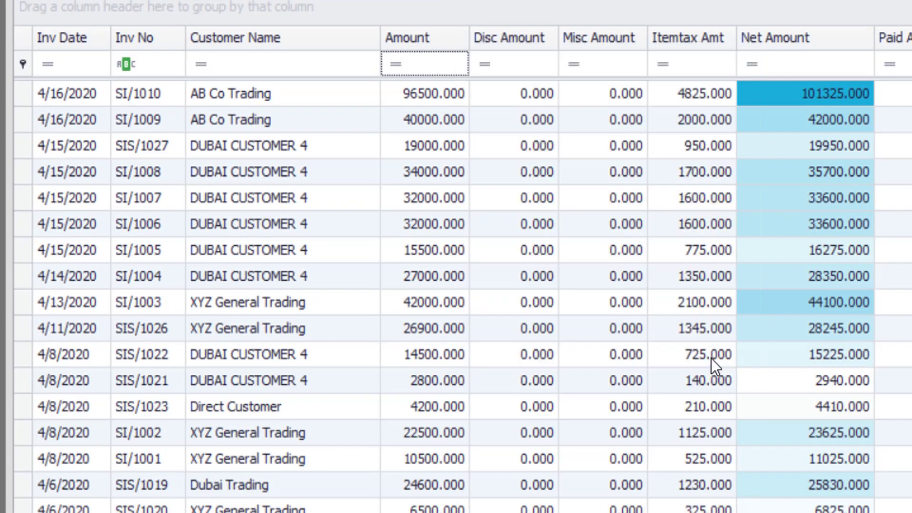
Sort the invoice list by Amount and by Customer Name, each in ascending and descending order
left_click(440, 41)
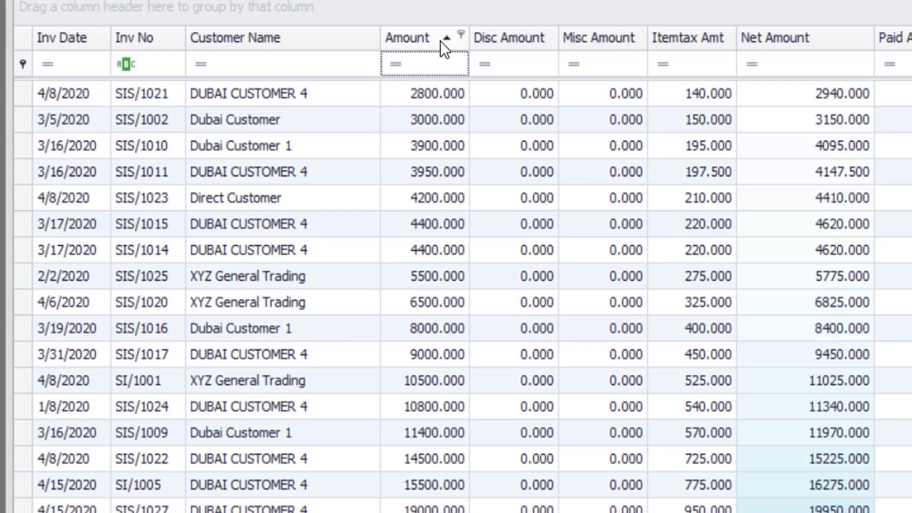
left_click(441, 41)
left_click(304, 32)
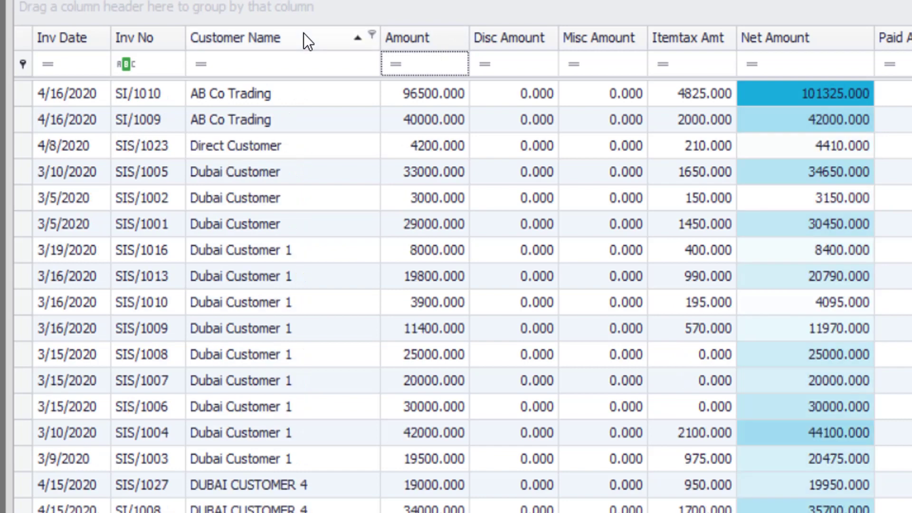
left_click(303, 33)
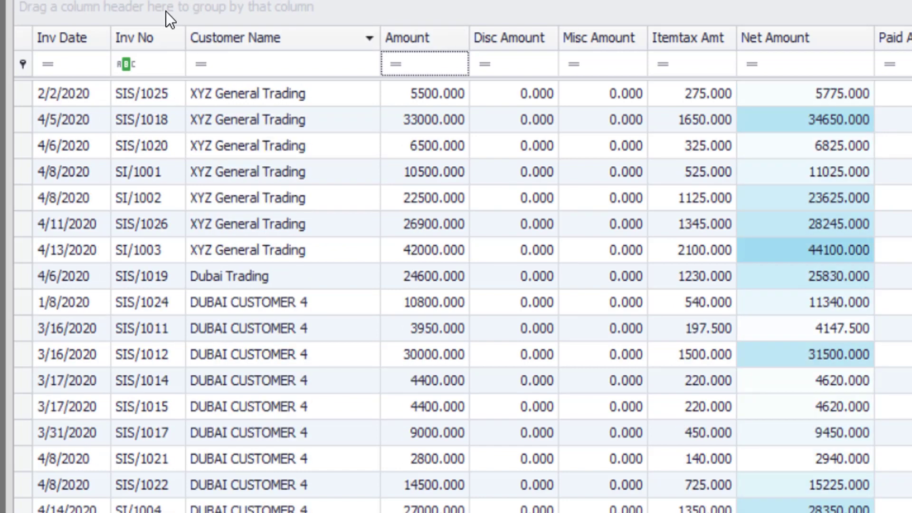
Sort the invoice list by Inv Date in descending order
left_click(67, 31)
left_click(67, 31)
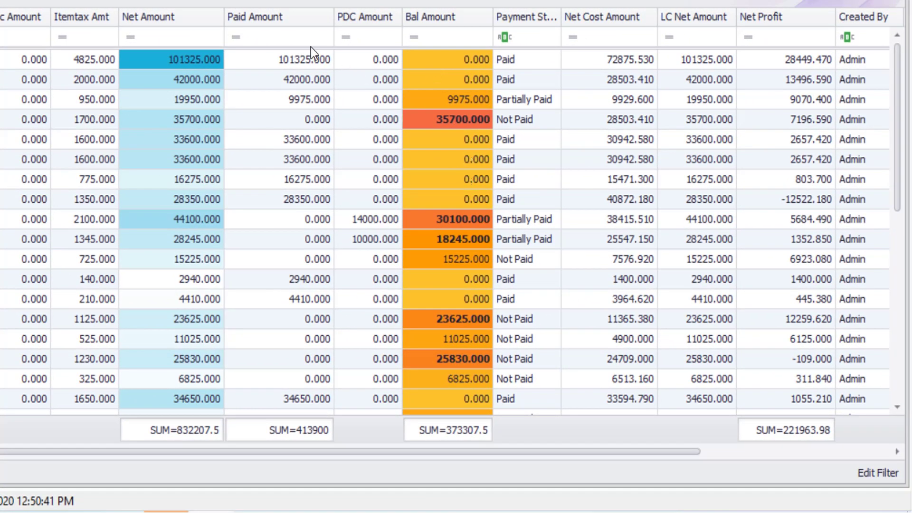
Apply the White - Green color scale as conditional formatting to the Paid Amount column
right_click(253, 20)
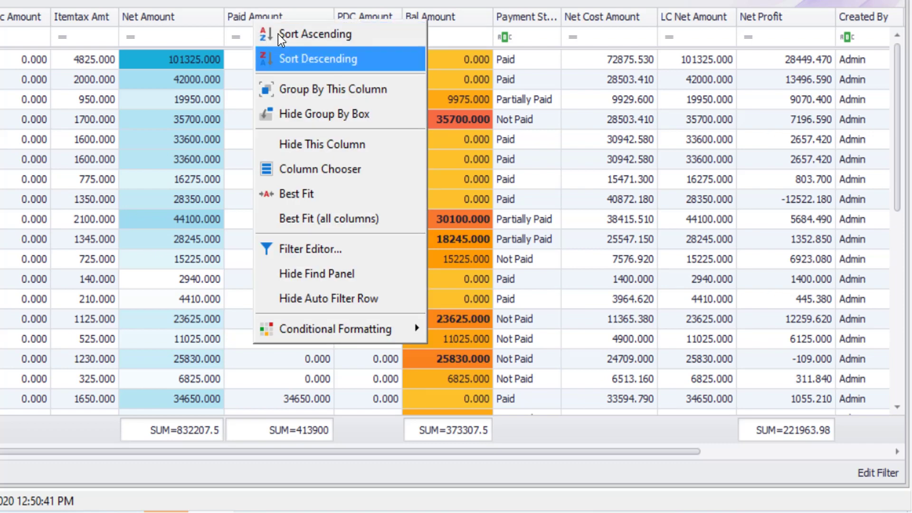
mouse_move(363, 327)
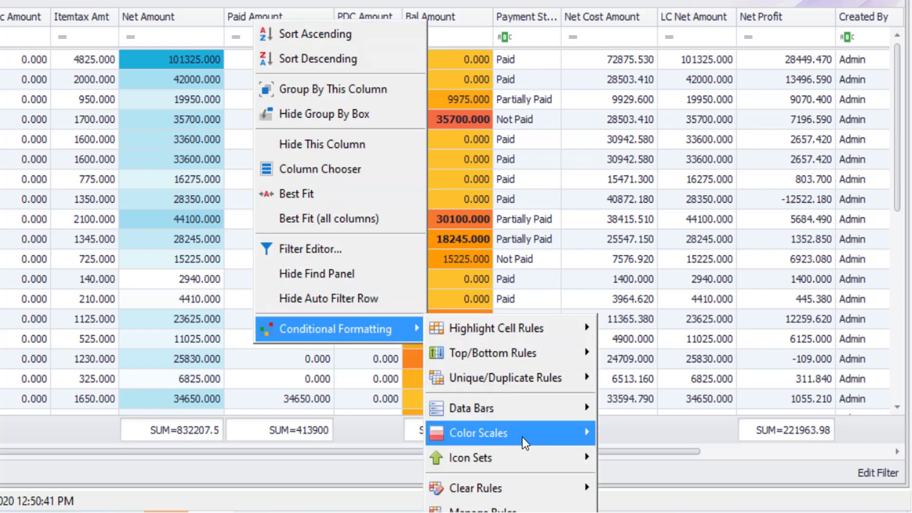
mouse_move(546, 437)
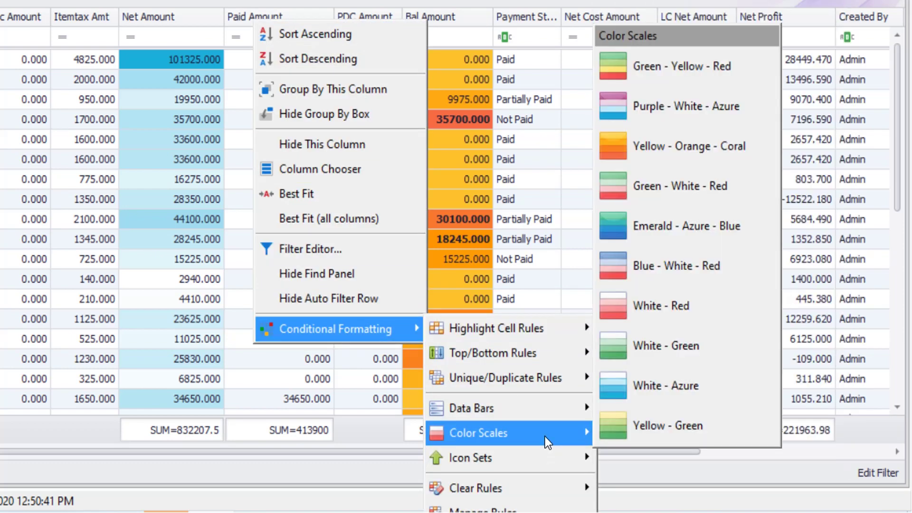
left_click(695, 351)
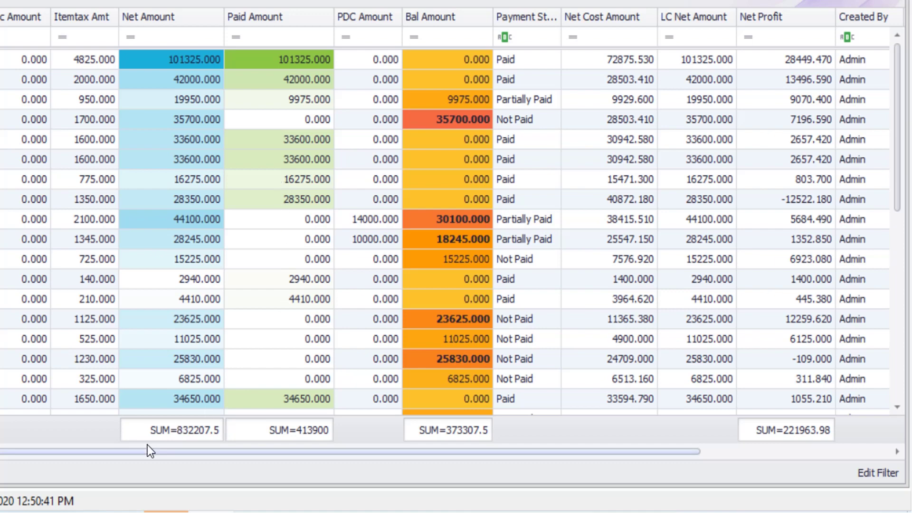
Remove the Created By, Created Date and both last-update columns from the end of the invoice list
left_click_drag(135, 451, 410, 485)
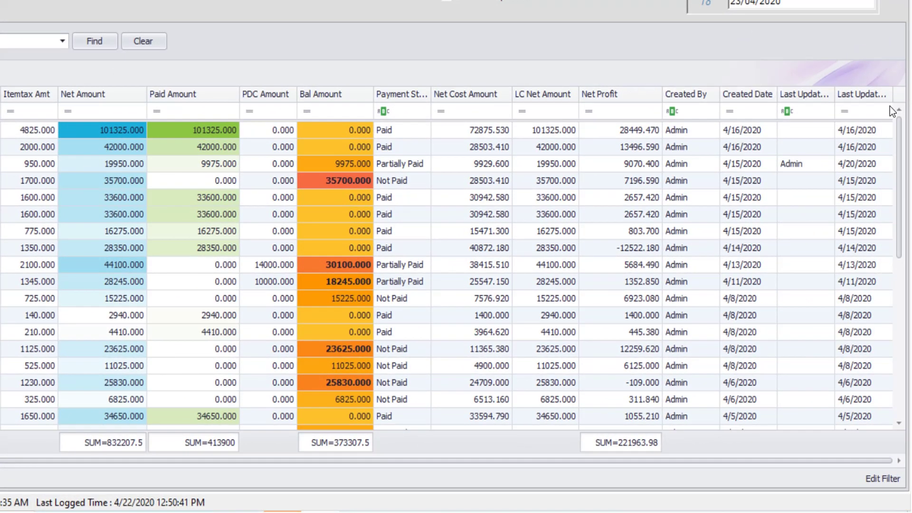
left_click_drag(697, 101, 601, 9)
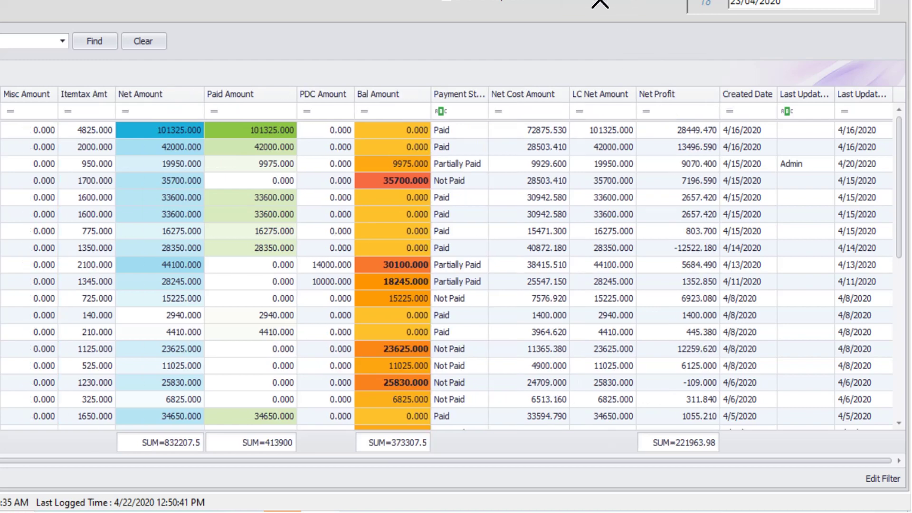
left_click_drag(748, 94, 620, 11)
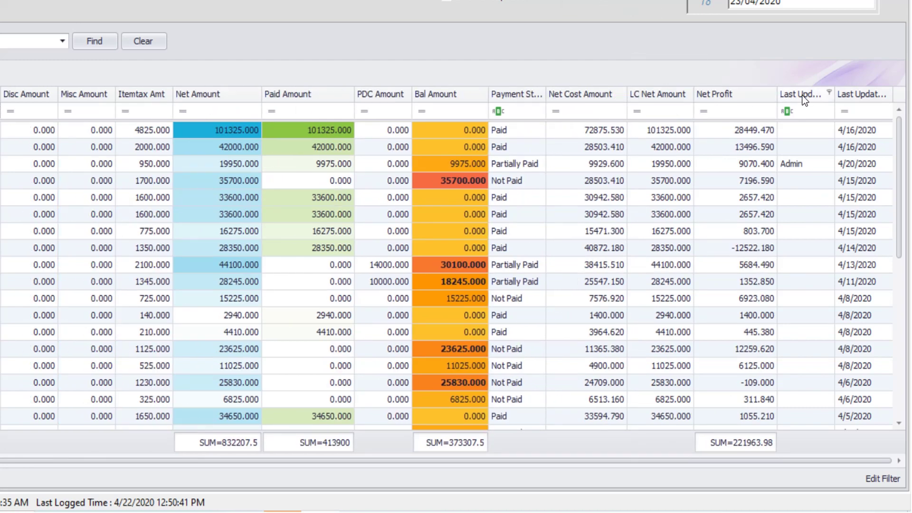
left_click_drag(807, 94, 613, 10)
left_click_drag(848, 93, 850, 12)
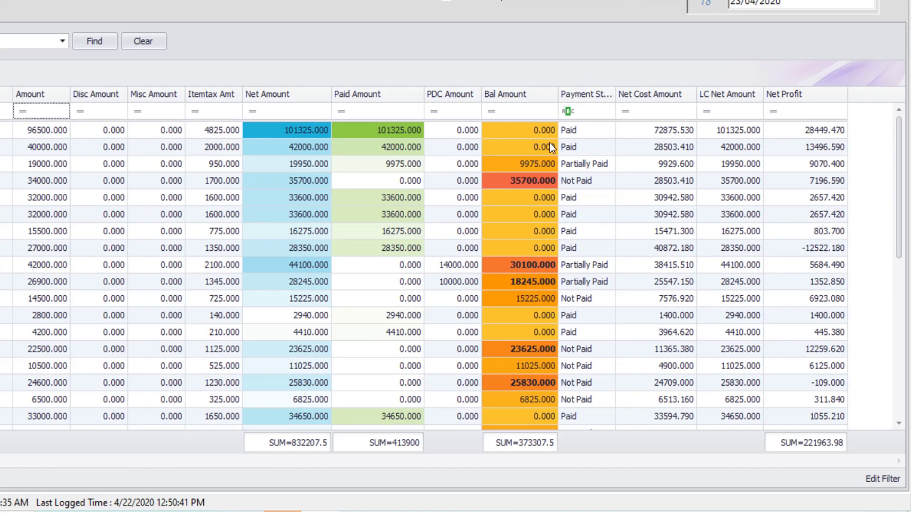
Add the TC Currency column after Net Profit and the Sales Man column between them using the Column Chooser, and close it
right_click(528, 90)
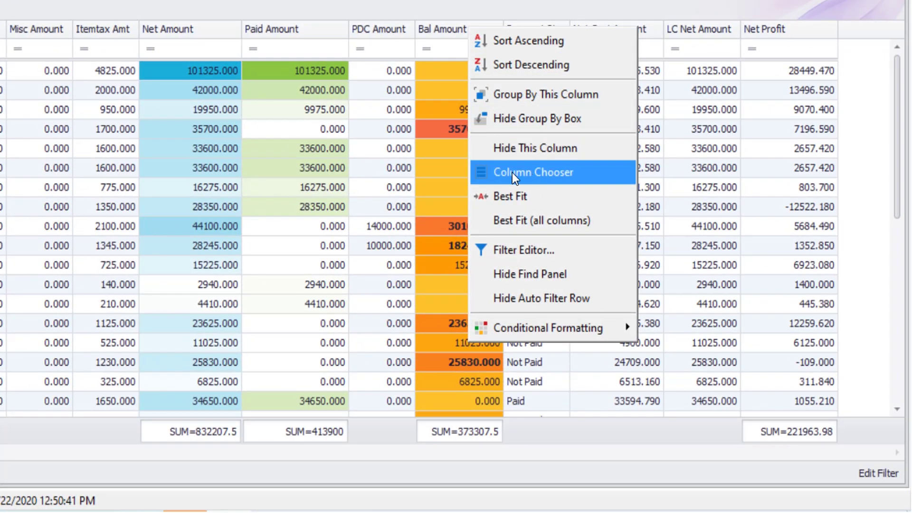
left_click(546, 173)
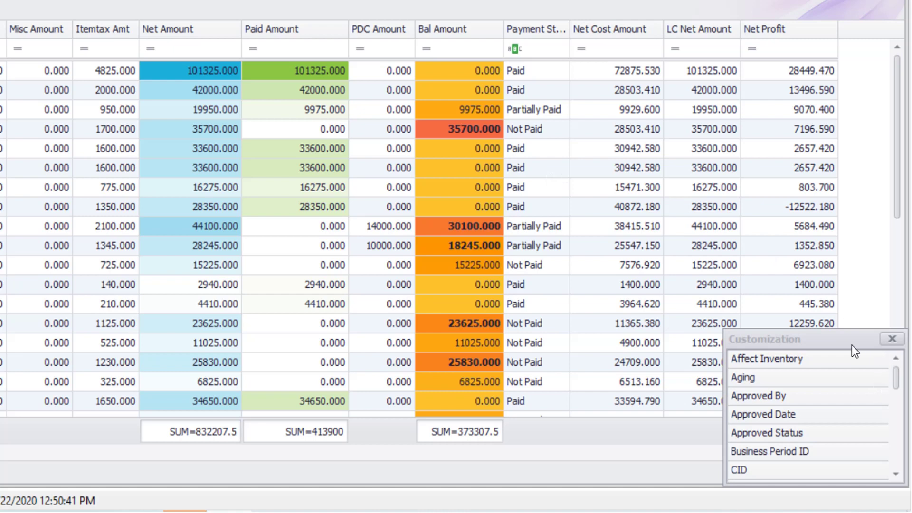
left_click_drag(891, 324, 901, 450)
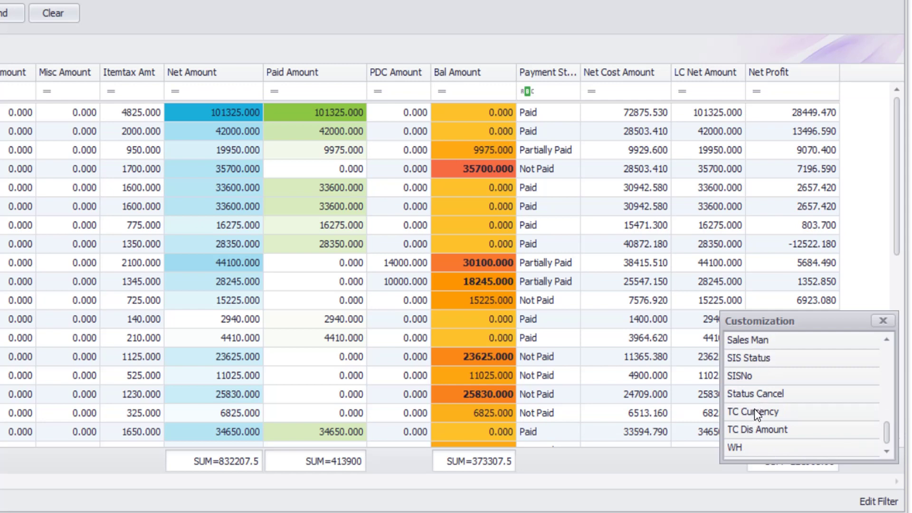
left_click_drag(755, 411, 836, 90)
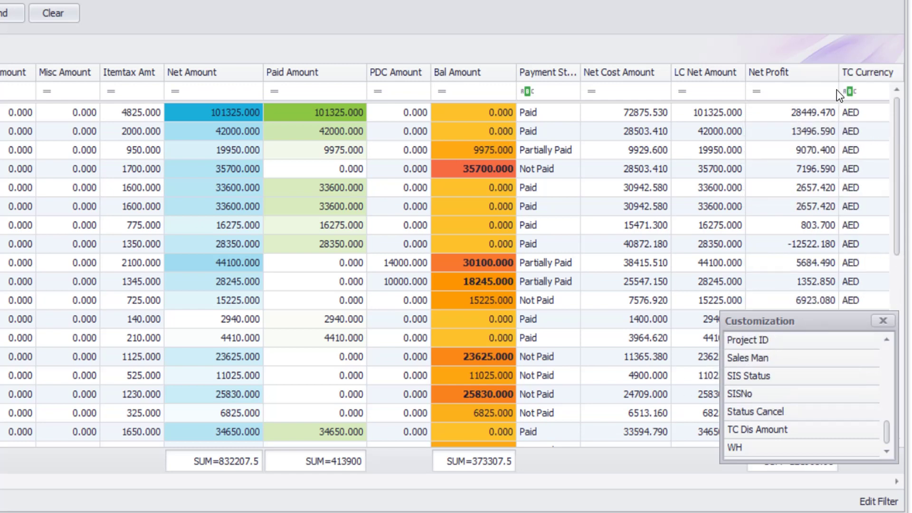
left_click_drag(758, 363, 842, 92)
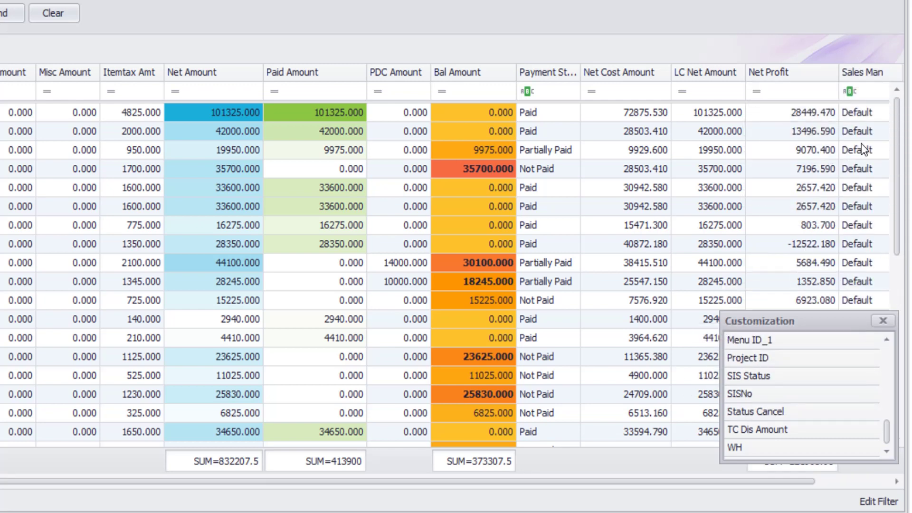
left_click(882, 321)
left_click_drag(777, 481, 870, 492)
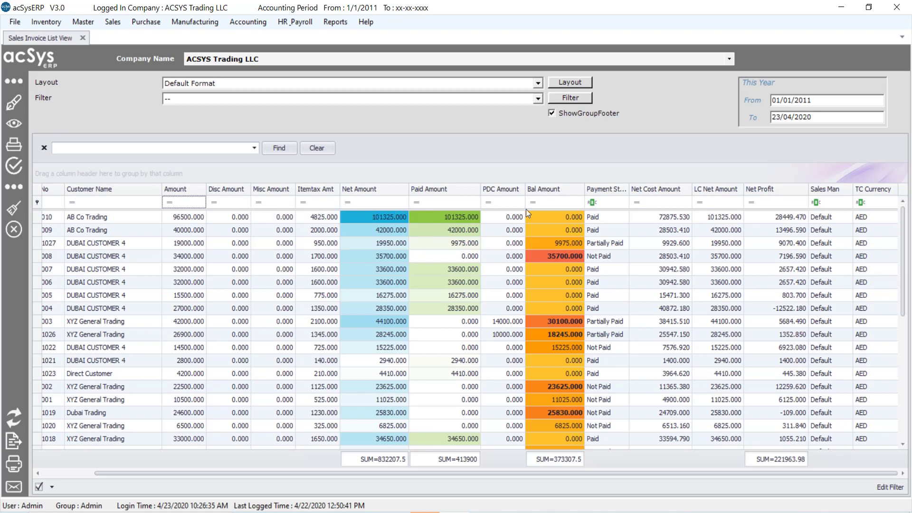
Group the invoice list by Payment Status and, within it, by Sales Man
left_click_drag(603, 192, 303, 178)
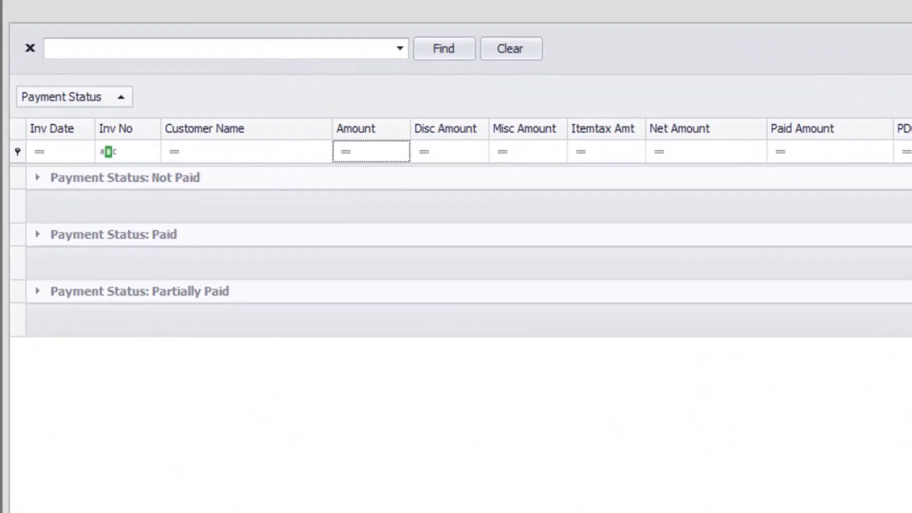
left_click_drag(910, 111, 630, 92)
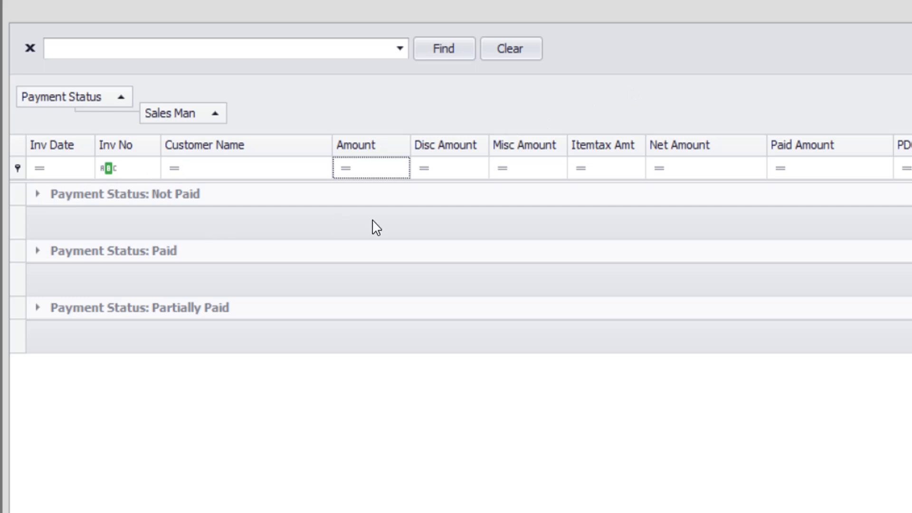
Add Sum totals to the group footers of the Amount and Net Amount columns
right_click(359, 225)
left_click(408, 243)
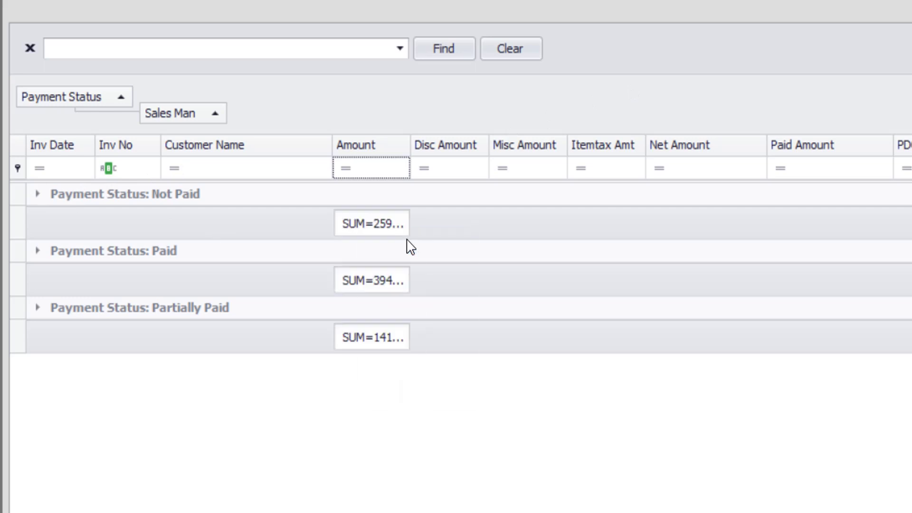
right_click(672, 221)
left_click(703, 229)
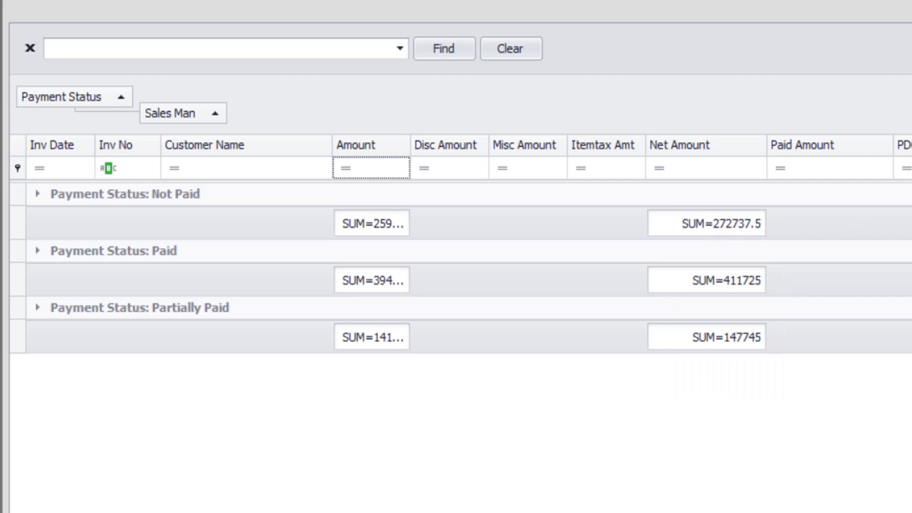
Expand the Not Paid group and its Default salesman subgroup to view the invoices, and collapse the subgroup again
left_click(38, 195)
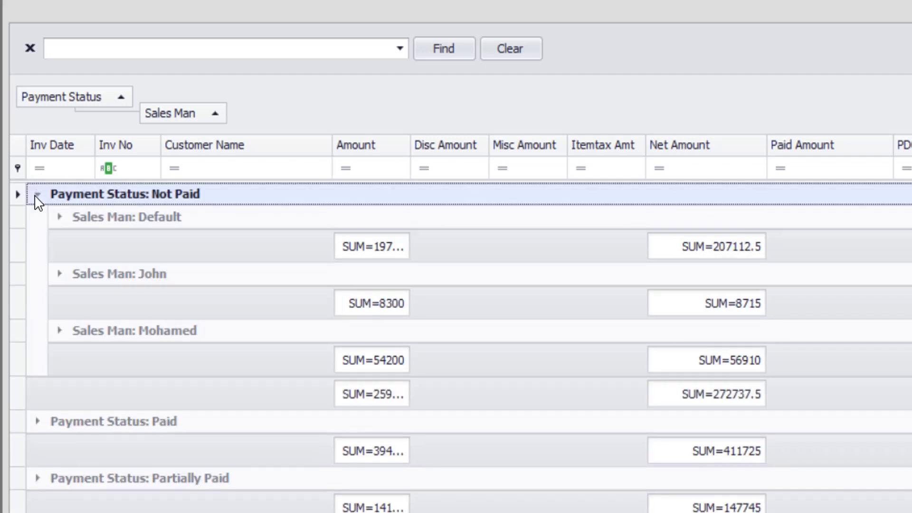
left_click(60, 218)
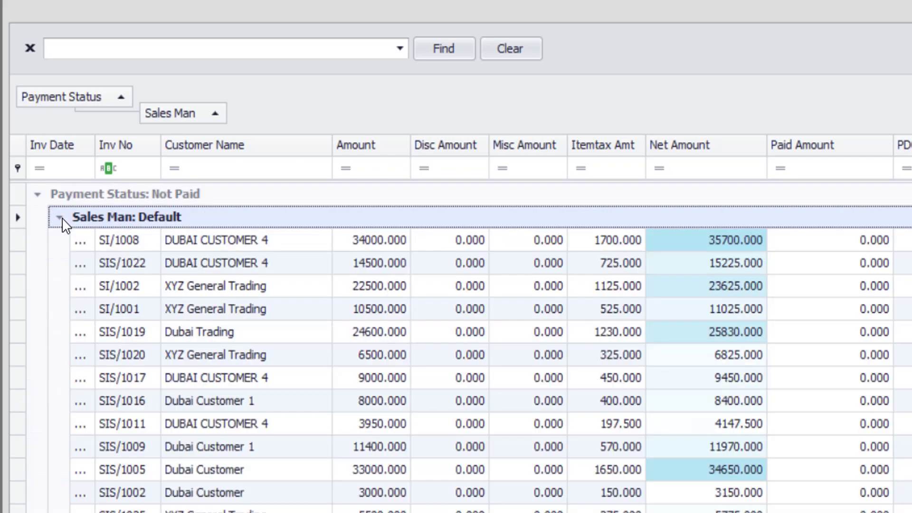
left_click(60, 218)
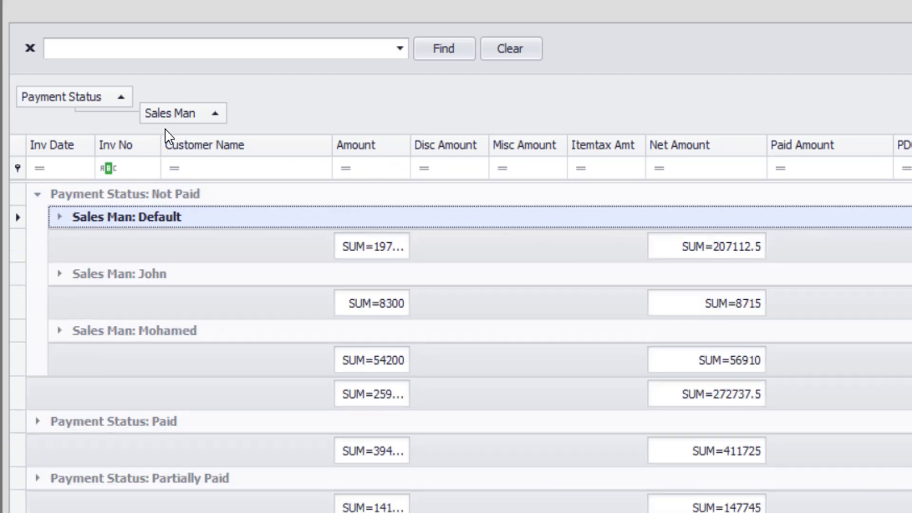
Remove Sales Man from the grouping, collapse the Not Paid group, and group by Sales Man again under Payment Status
left_click_drag(173, 115, 177, 135)
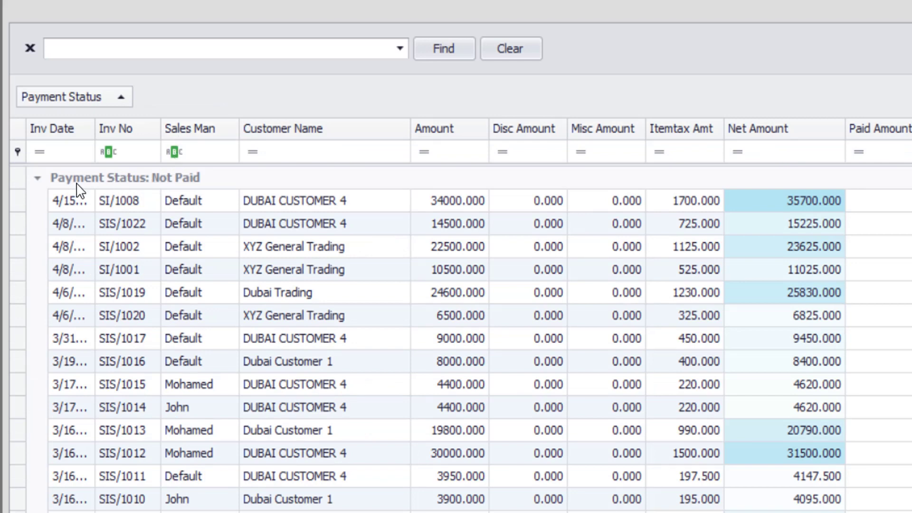
left_click(37, 178)
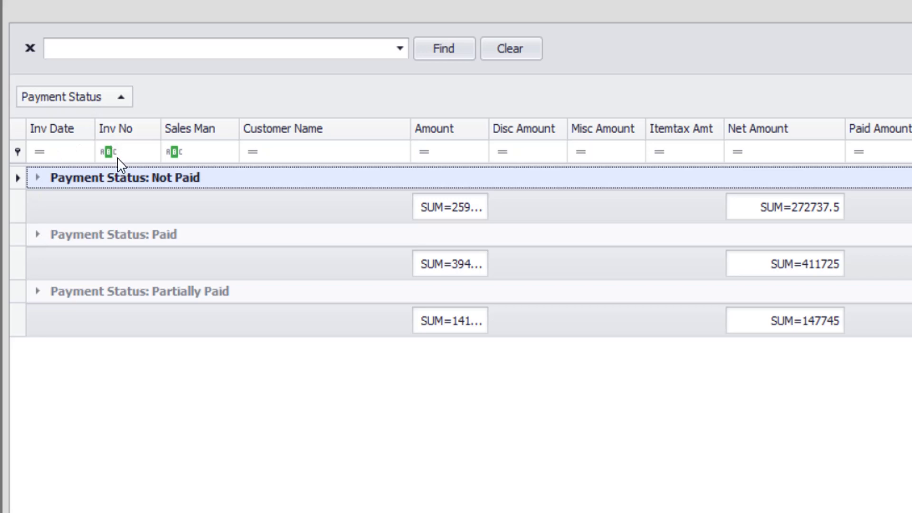
left_click_drag(192, 143, 196, 118)
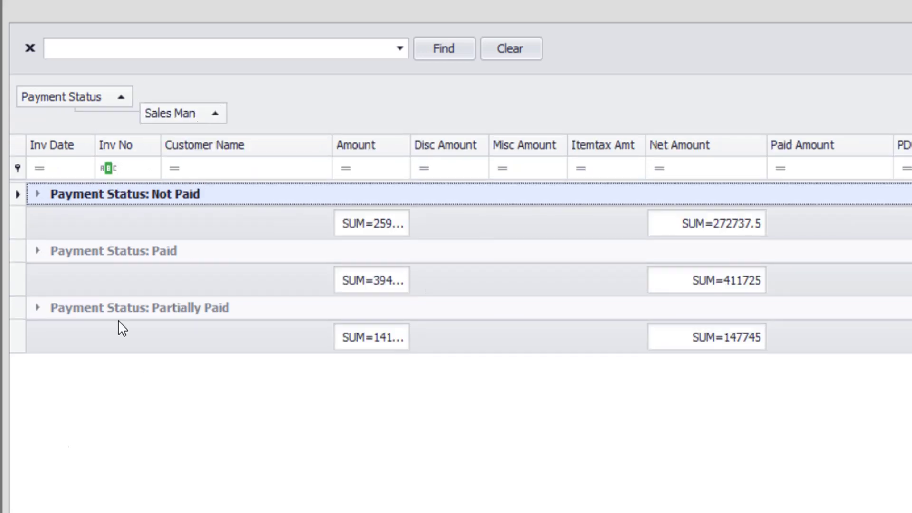
Filter the grouped list's Payment Status to Not Paid and Partially Paid, and briefly inspect the Not Paid group
left_click(125, 93)
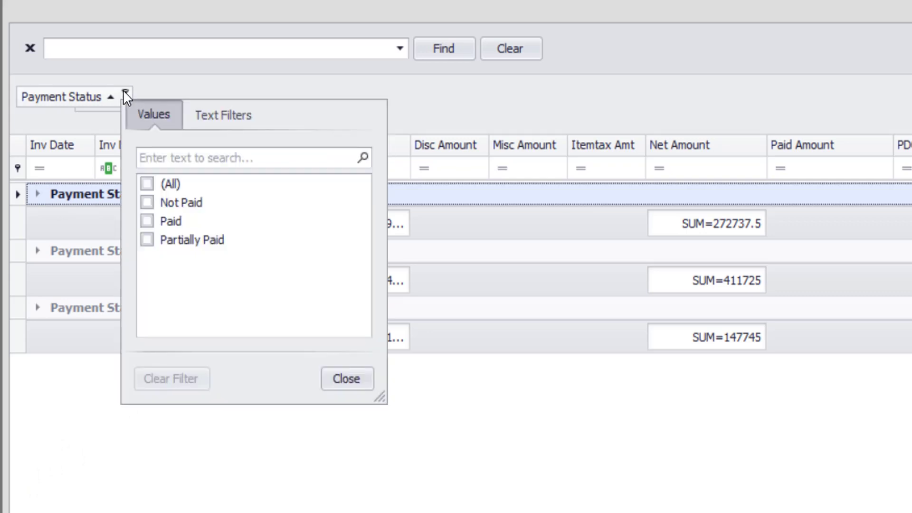
left_click(146, 203)
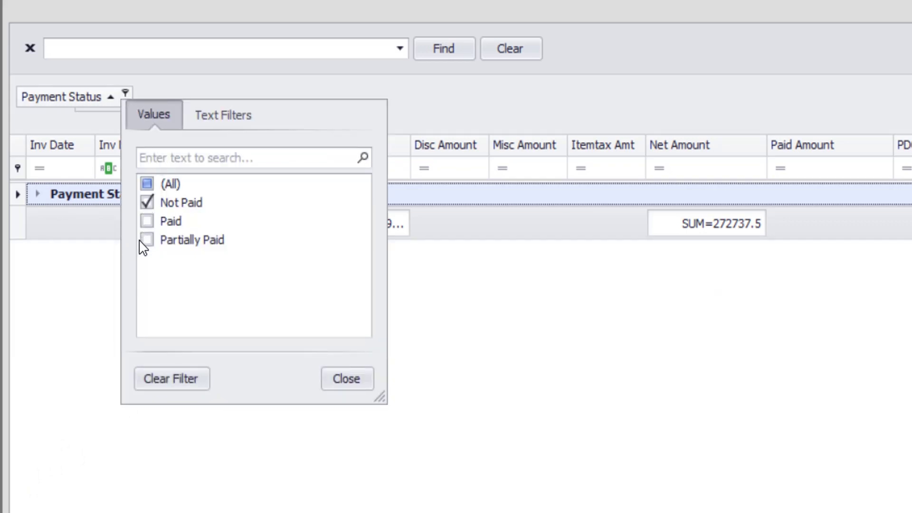
left_click(144, 240)
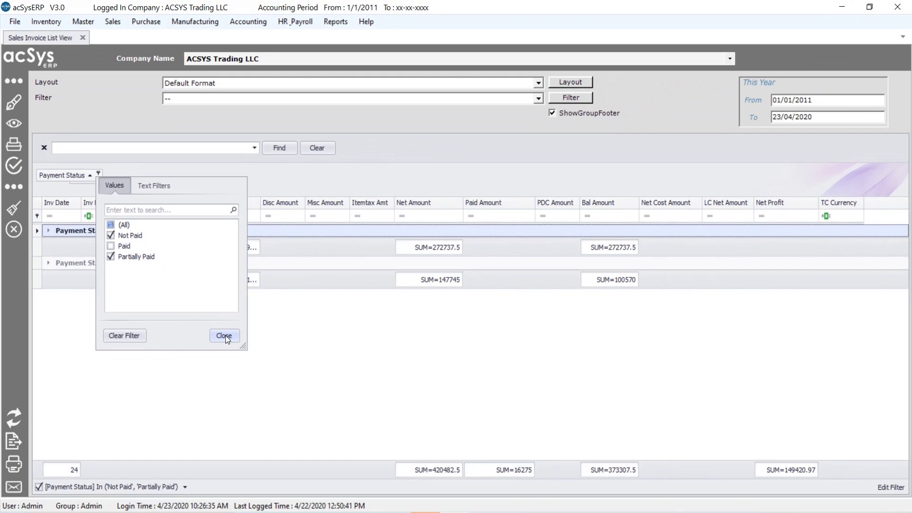
left_click(346, 379)
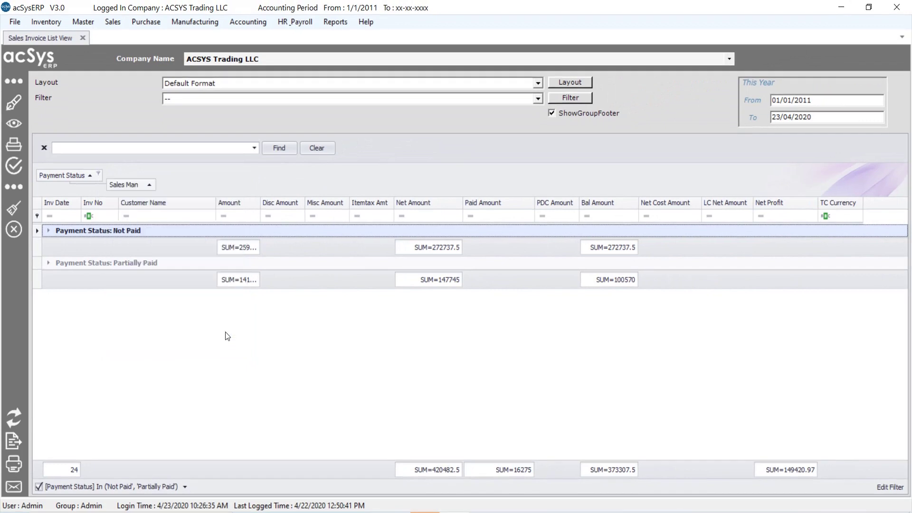
left_click(49, 232)
left_click(49, 232)
Export the filtered list to the Desktop as an Excel file named UnPaidList, and close the opened workbook
left_click(14, 442)
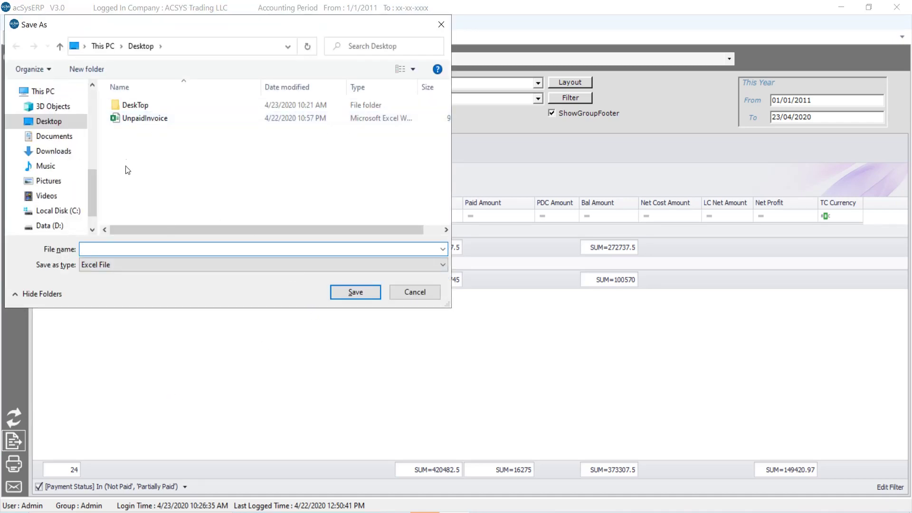
type("Un")
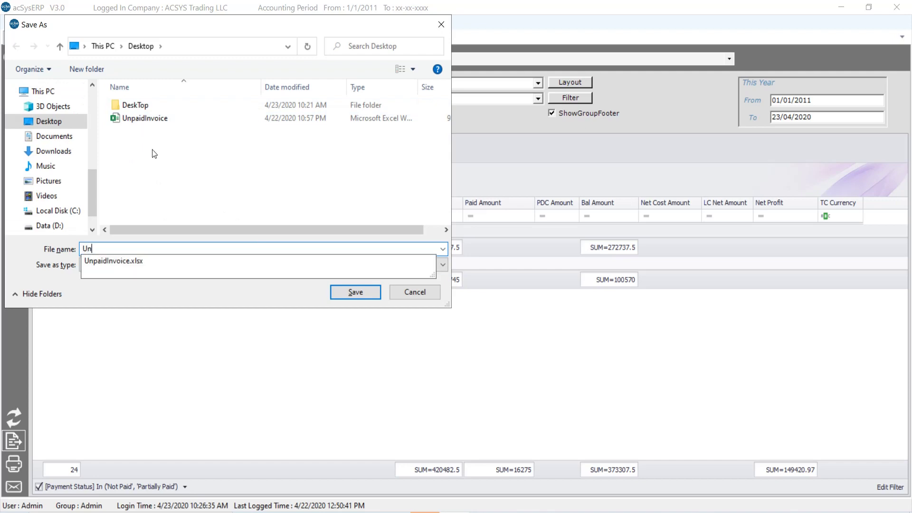
type("PaidList")
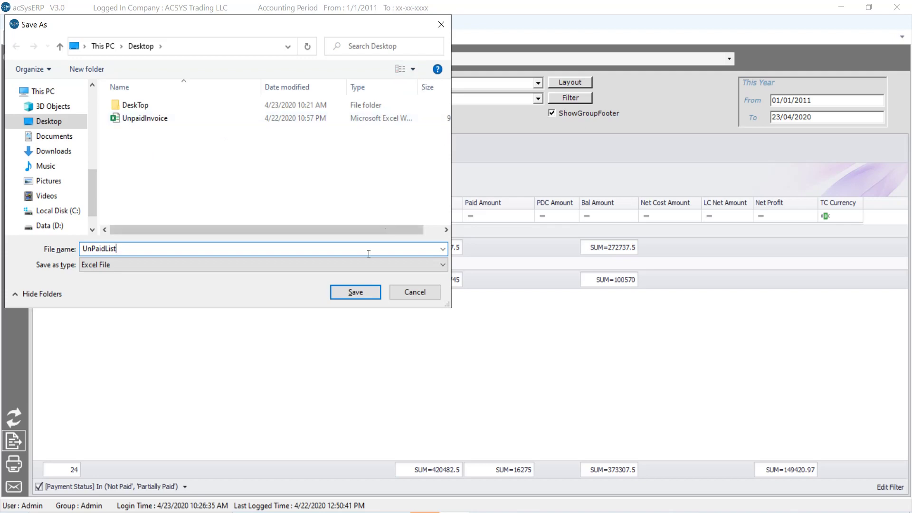
left_click(358, 293)
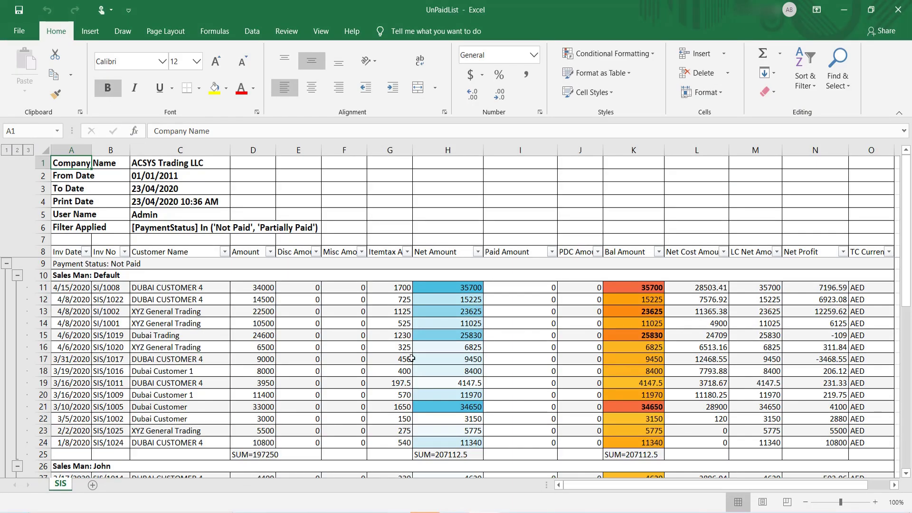
left_click(899, 17)
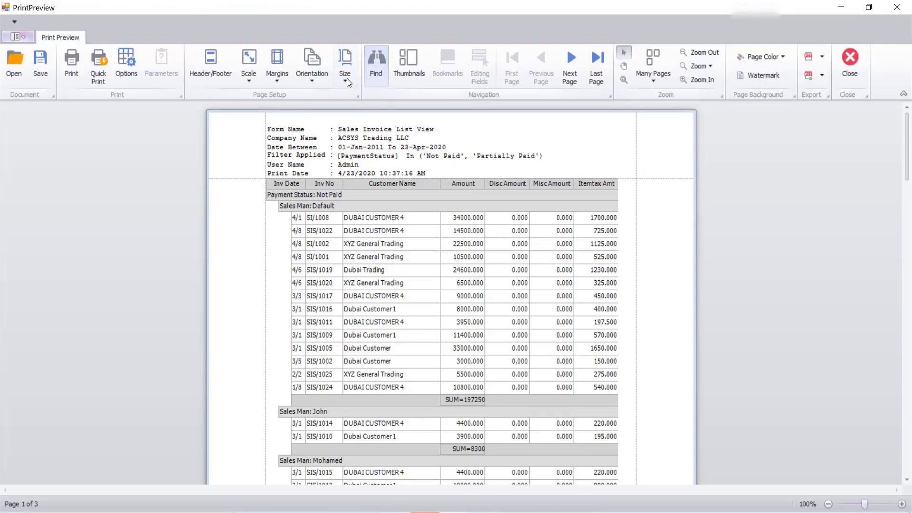
Set the print preview to landscape and a wider paper size, and close it after viewing the export formats
left_click(313, 80)
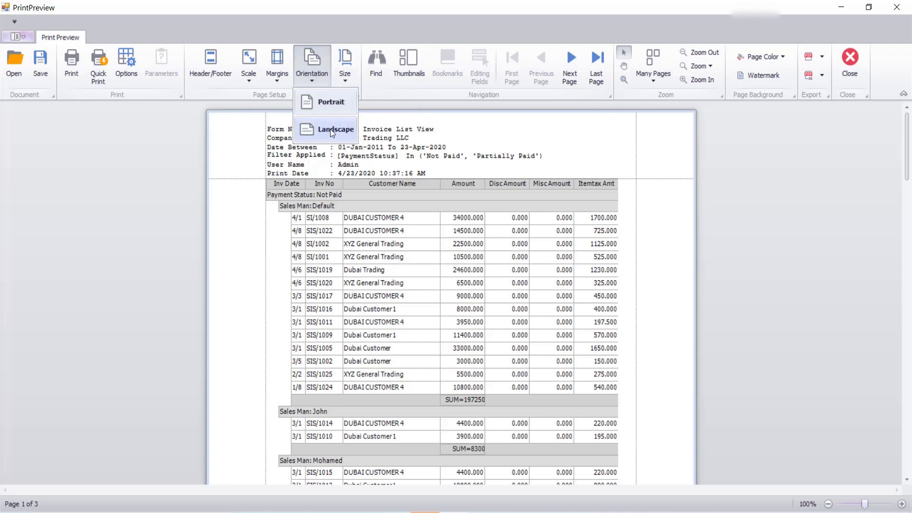
left_click(341, 95)
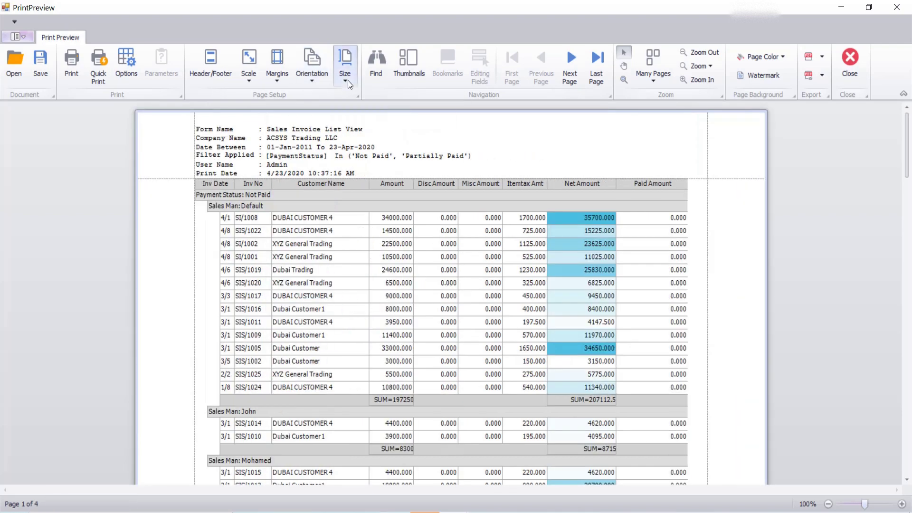
left_click(348, 80)
left_click(359, 210)
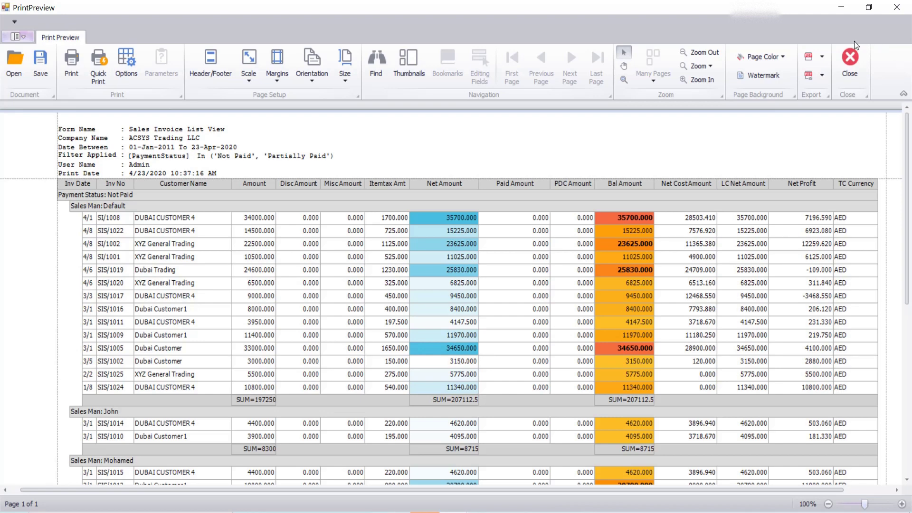
left_click(822, 61)
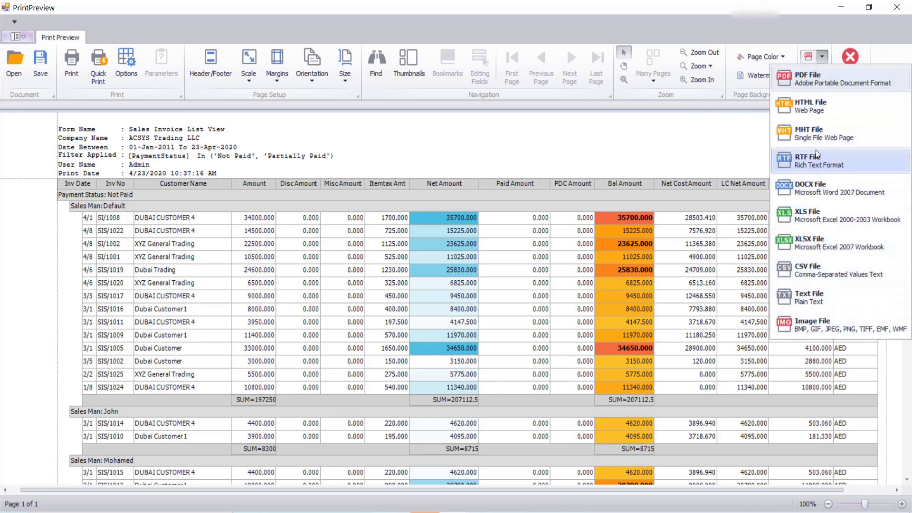
left_click(849, 56)
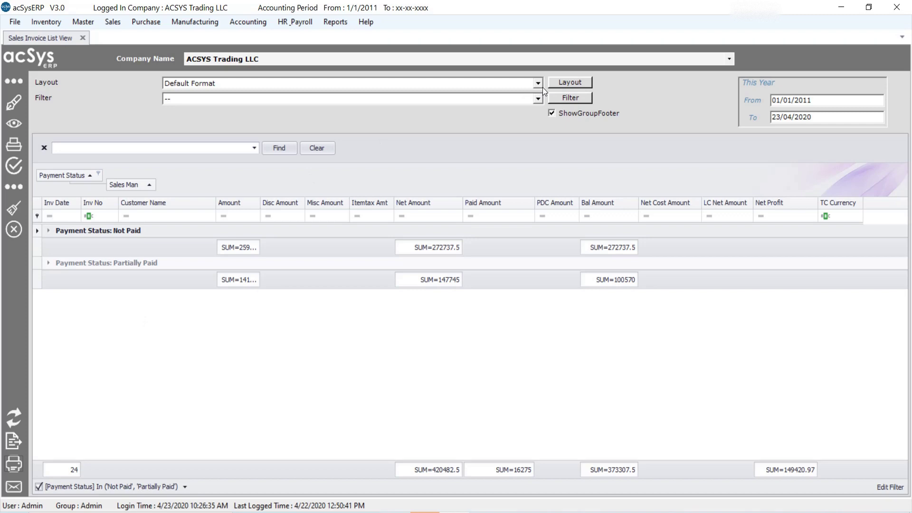
Save the current list layout as My View and check for it among the saved layouts without switching
left_click(569, 84)
left_click(570, 71)
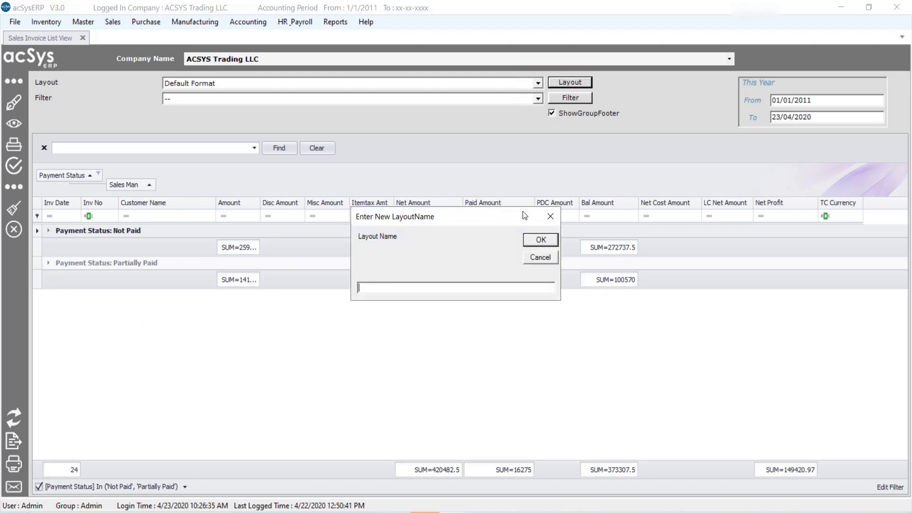
type("My View")
left_click(552, 240)
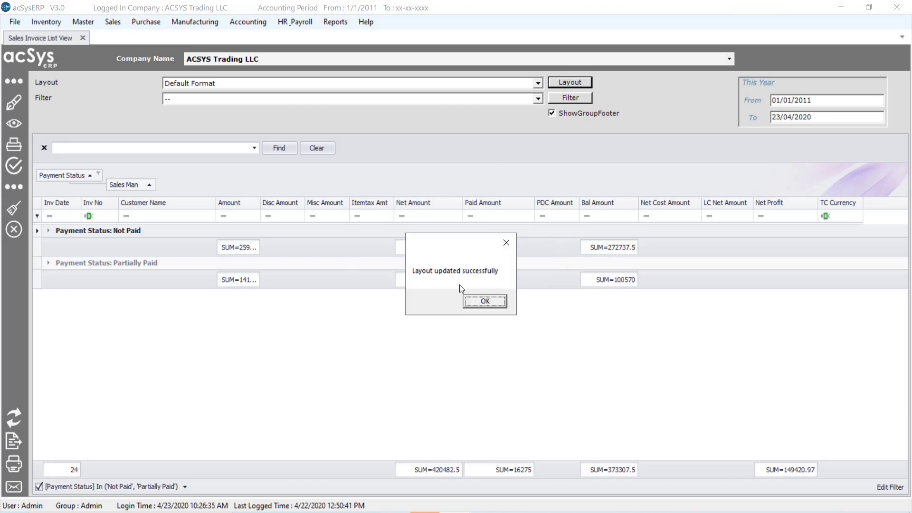
left_click(476, 303)
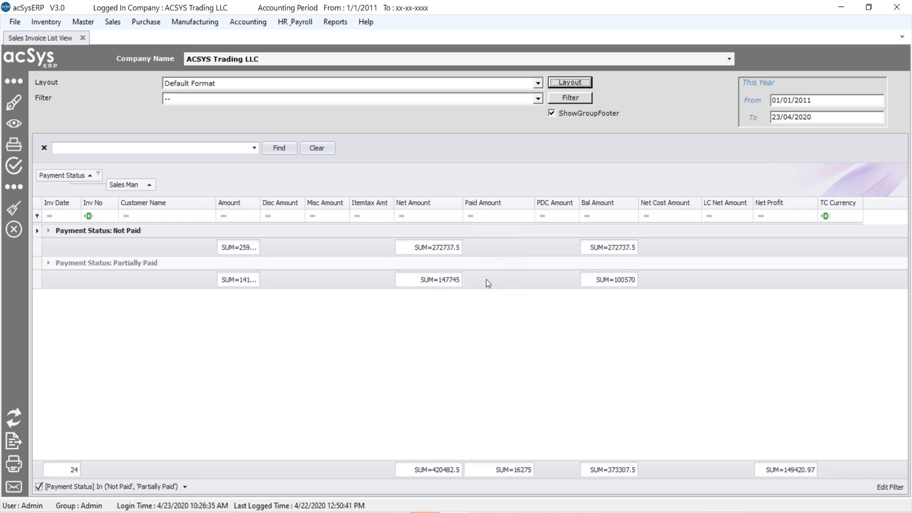
left_click(539, 83)
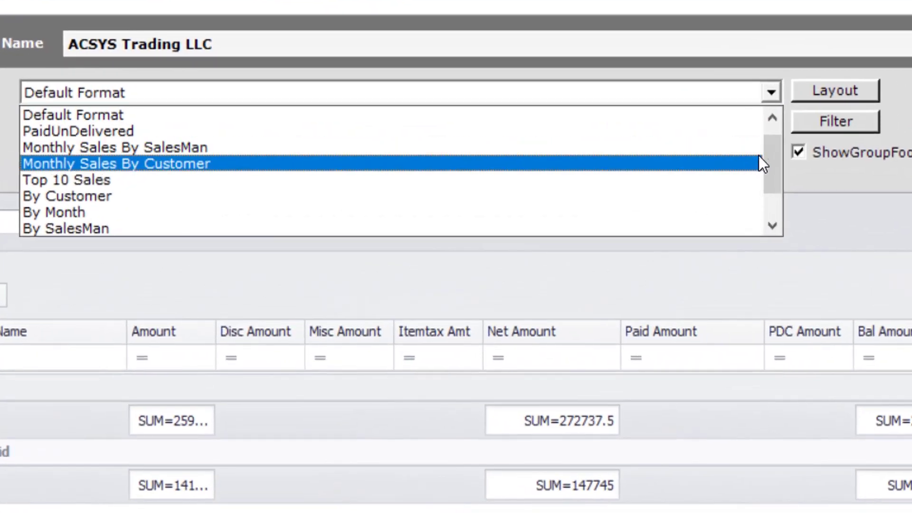
scroll(766, 144, "down", 1)
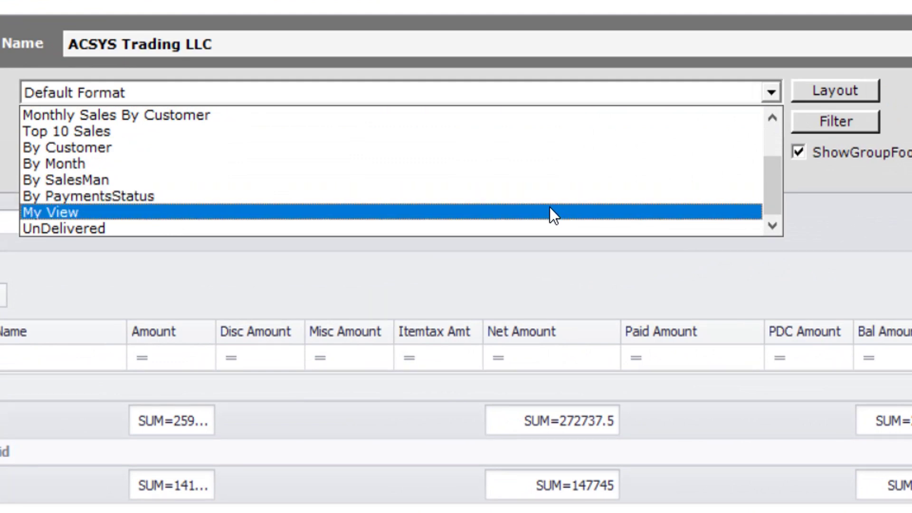
left_click(880, 178)
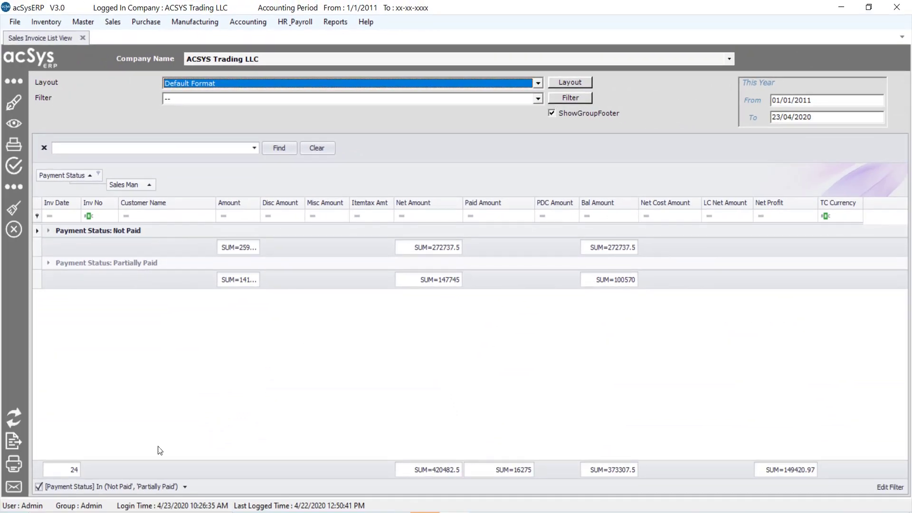
Save the current Payment Status filter as a new filter named My Filter
left_click(571, 97)
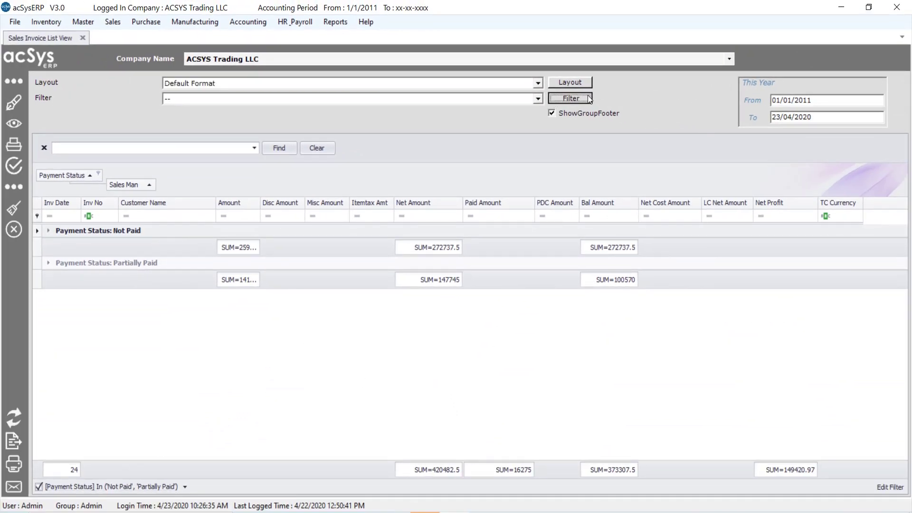
left_click(574, 85)
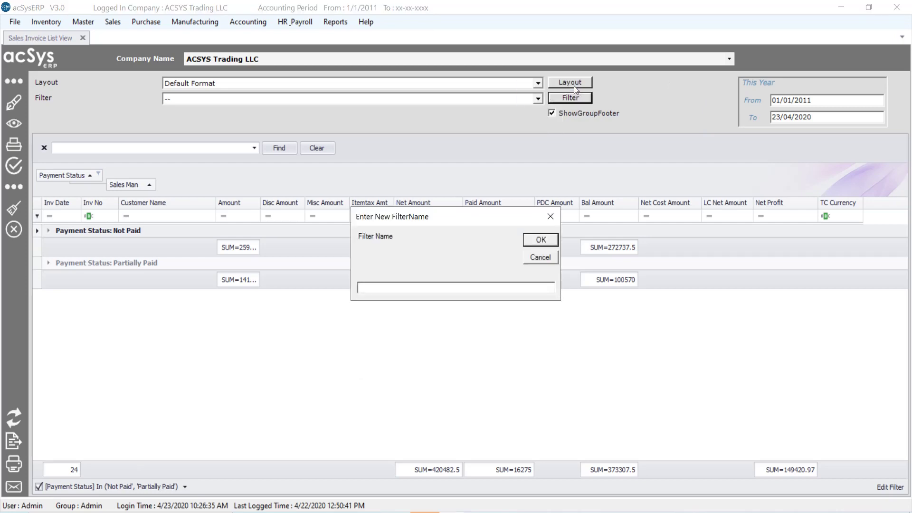
type("My Filter")
left_click(550, 240)
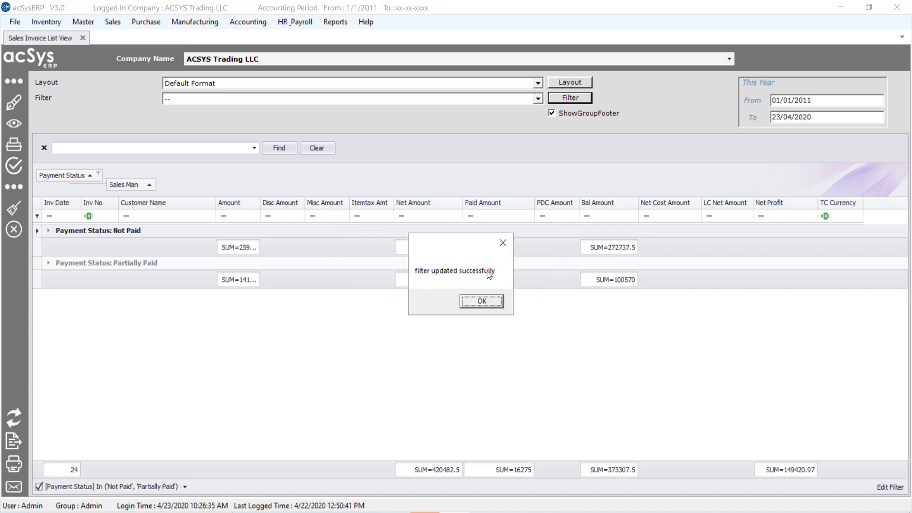
left_click(474, 306)
Clear the list's filter by choosing the blank filter entry, and apply the saved My Filter
left_click(538, 98)
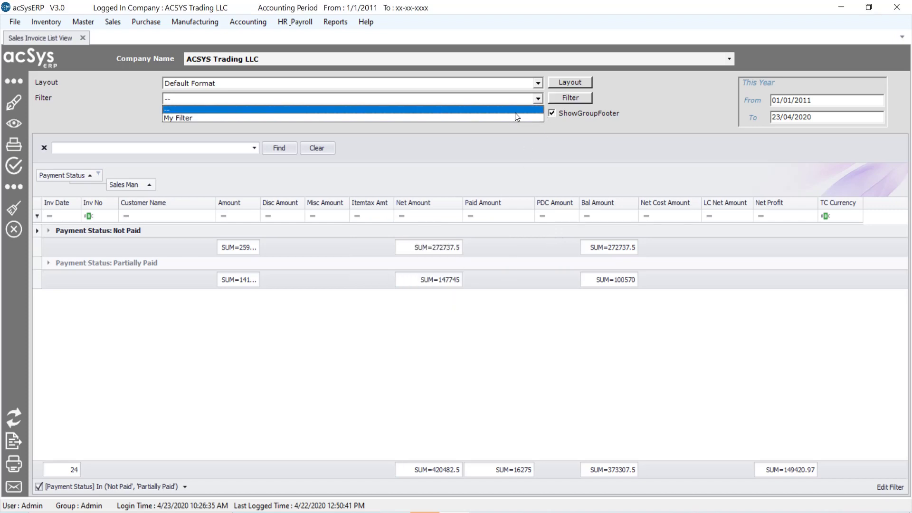
left_click(516, 112)
left_click(533, 101)
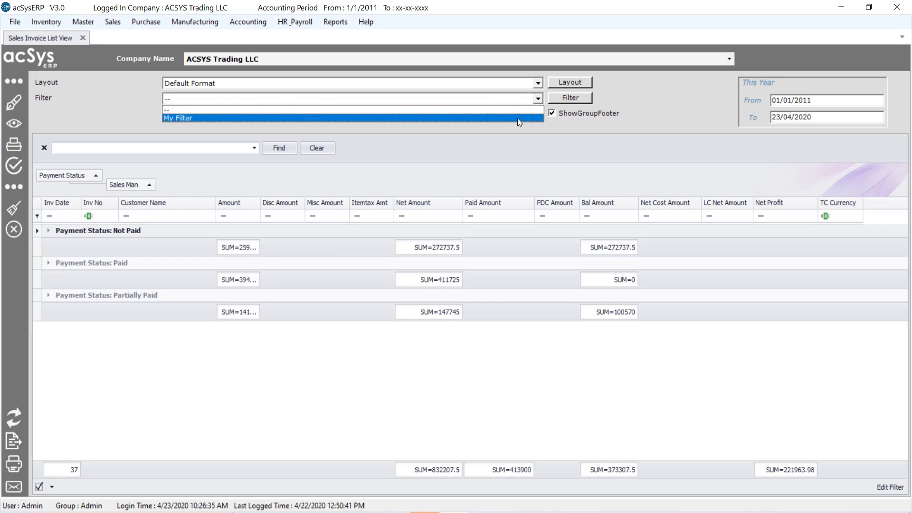
left_click(518, 118)
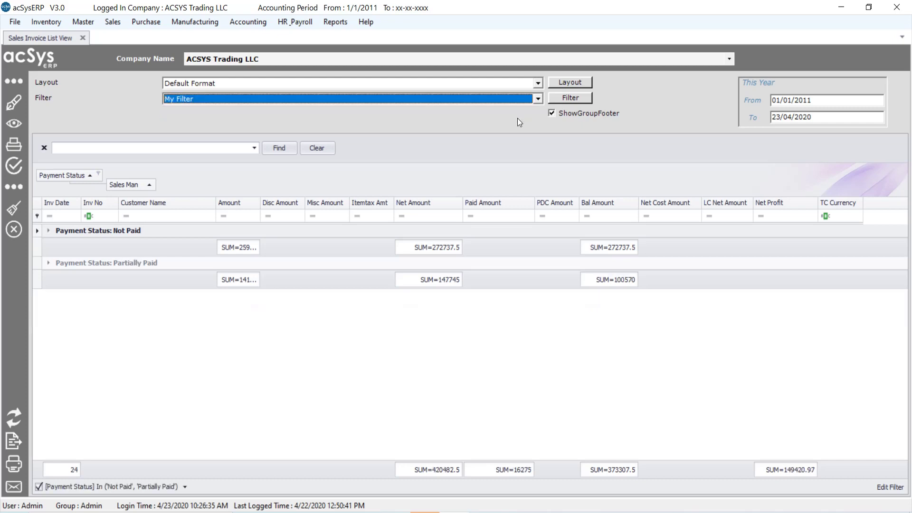
View the invoices in the By Customer layout with the Dubai Customer group expanded, and switch to the By Month layout
left_click(540, 84)
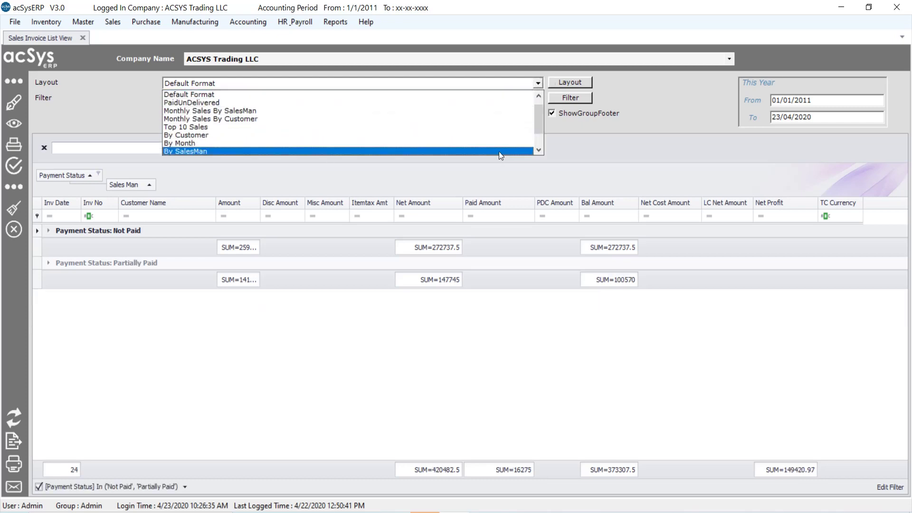
left_click(499, 135)
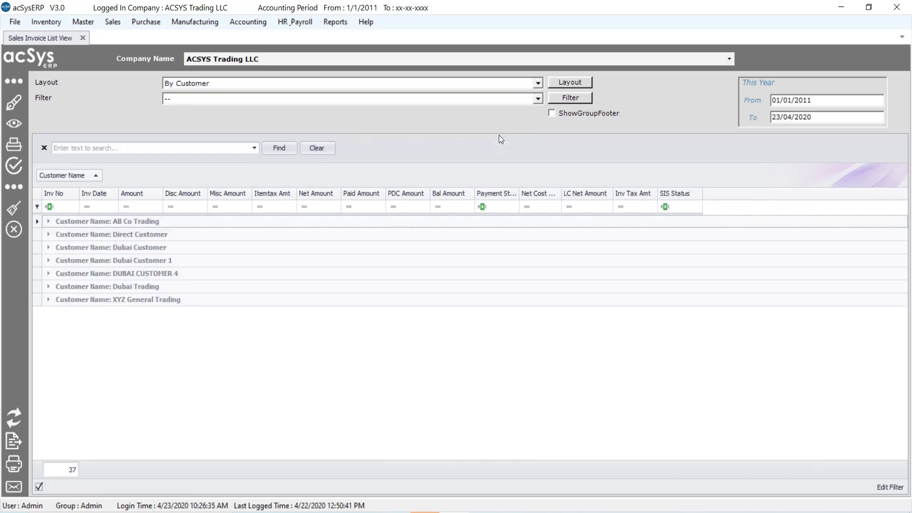
left_click(48, 248)
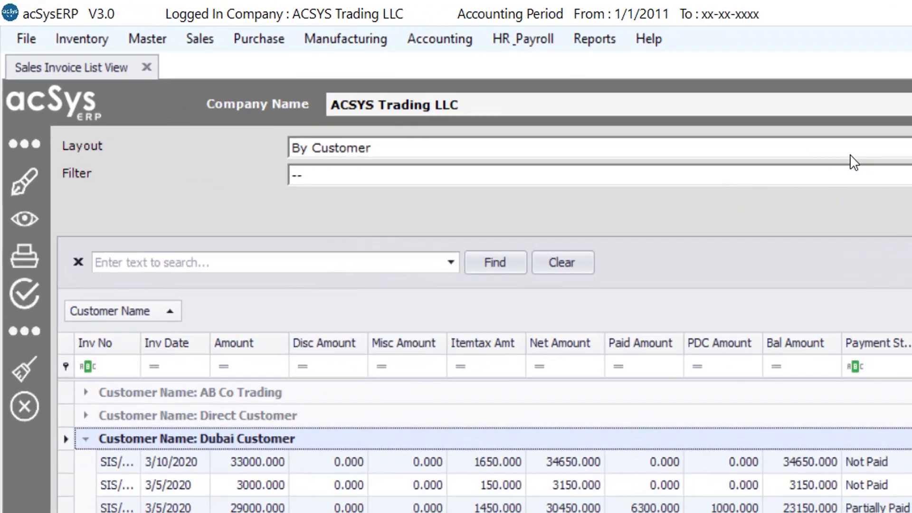
left_click(481, 85)
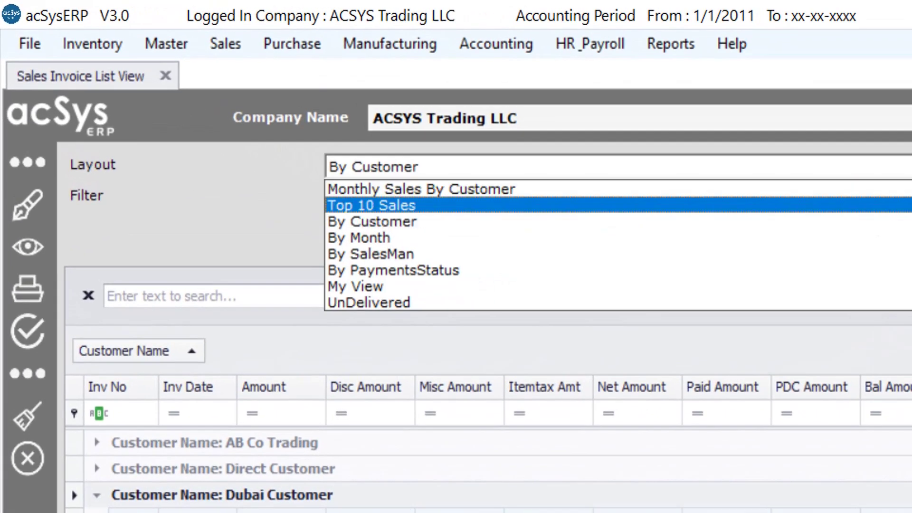
left_click(839, 243)
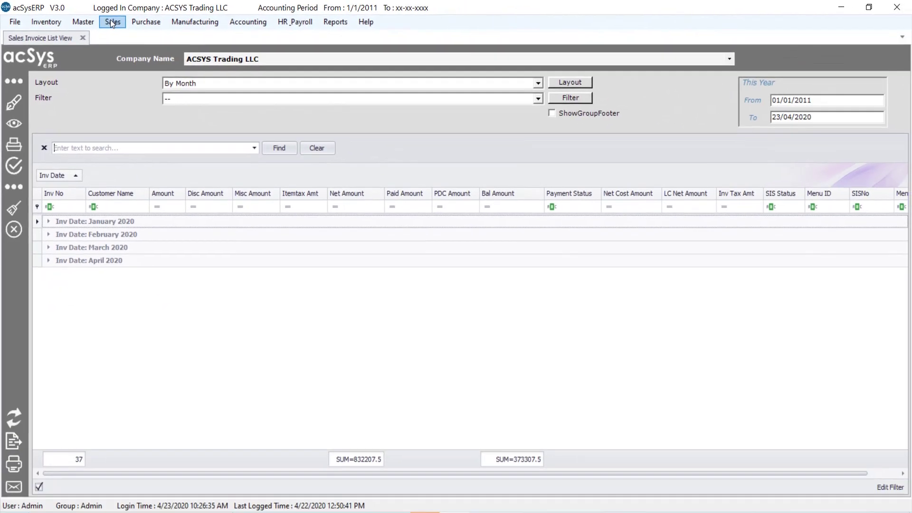
Open the QTN List View and load its quotations
left_click(111, 22)
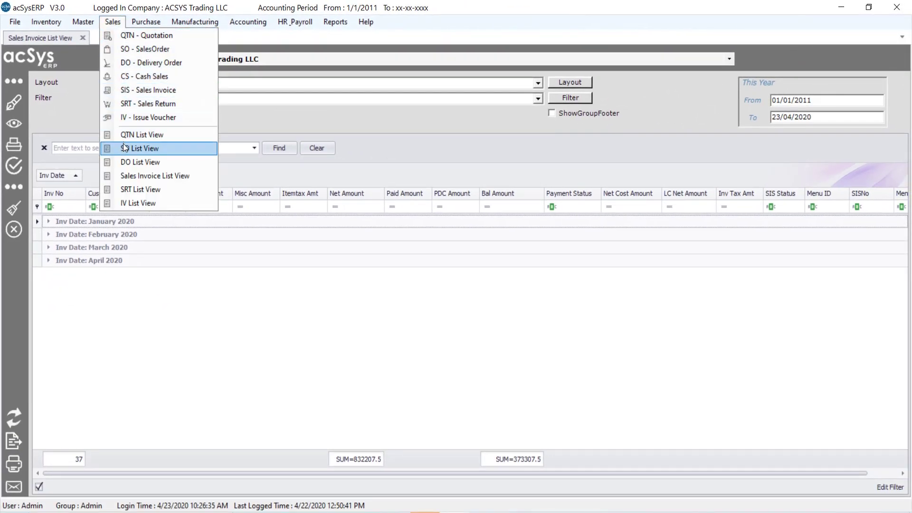
left_click(133, 136)
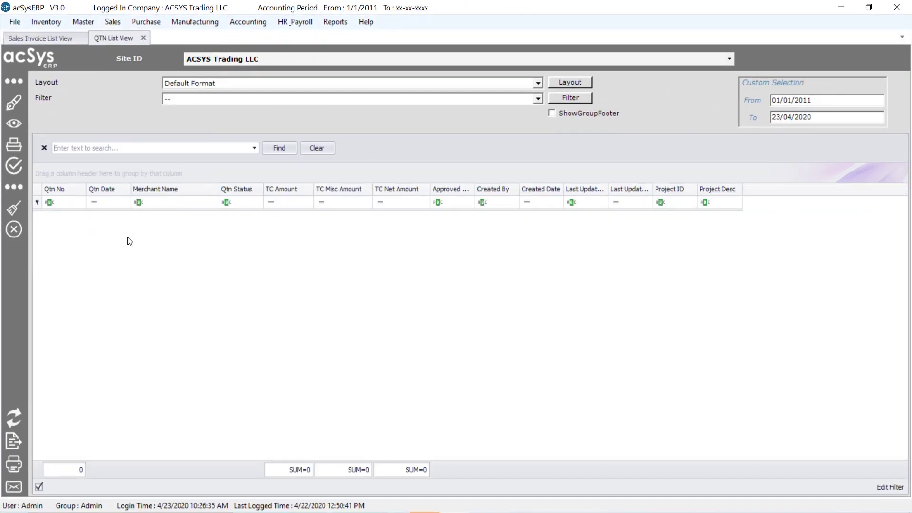
left_click(14, 418)
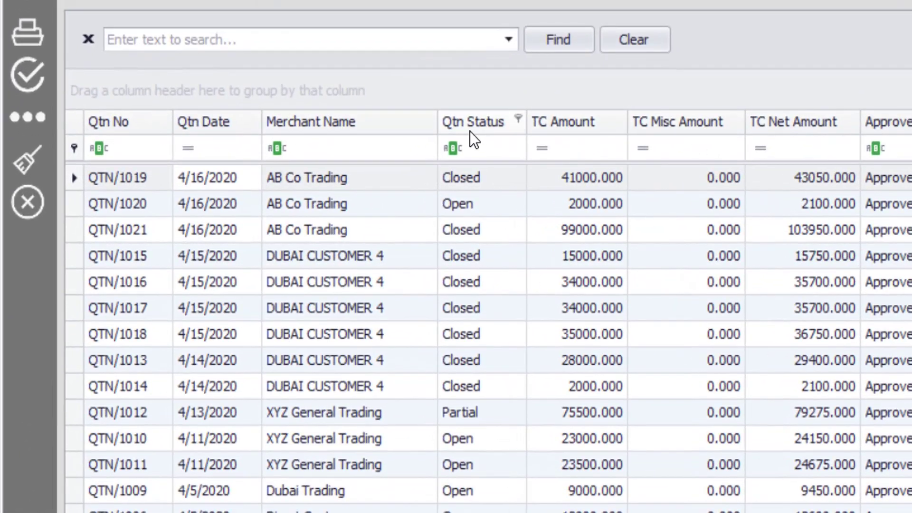
Group the quotations by Qtn Status, limited to Open and Partial, and expand both groups
left_click_drag(469, 131, 376, 99)
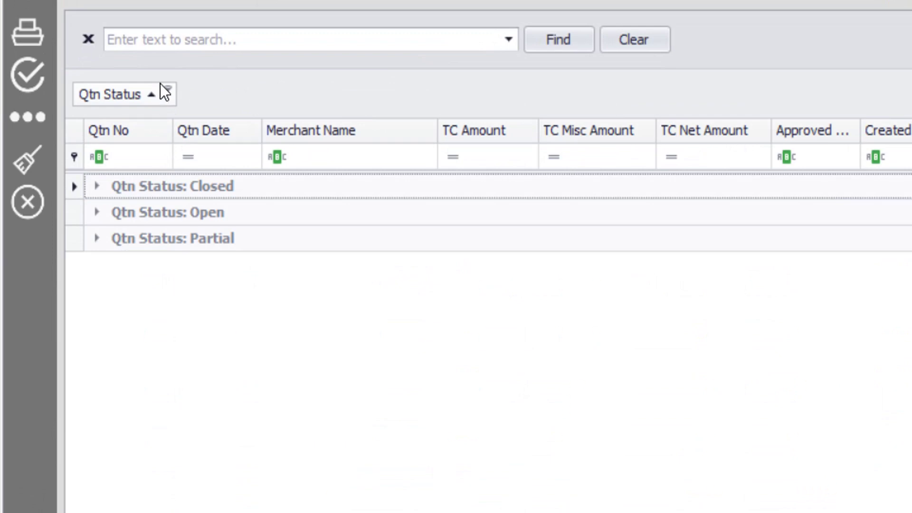
left_click(173, 94)
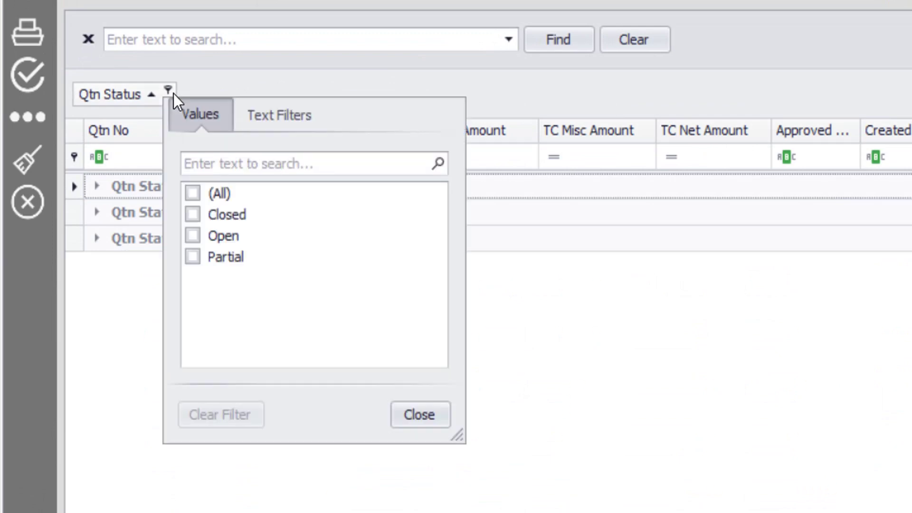
left_click(192, 235)
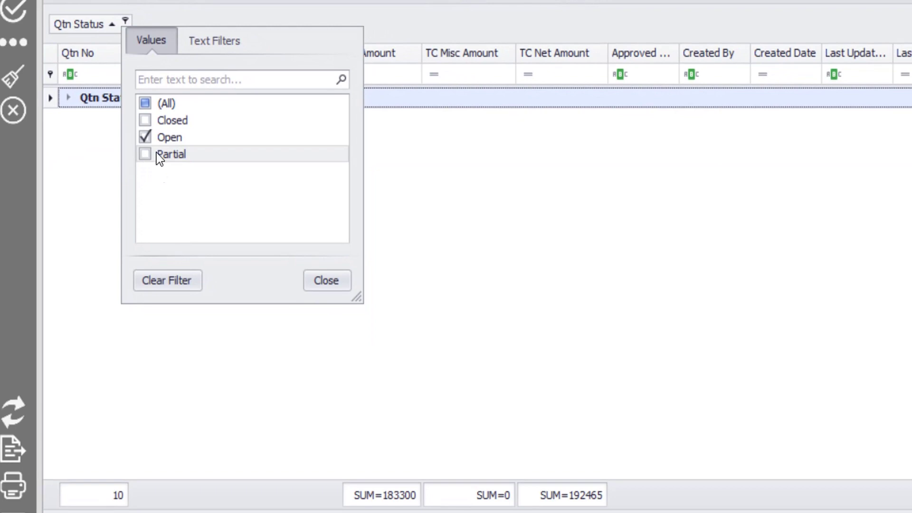
left_click(156, 153)
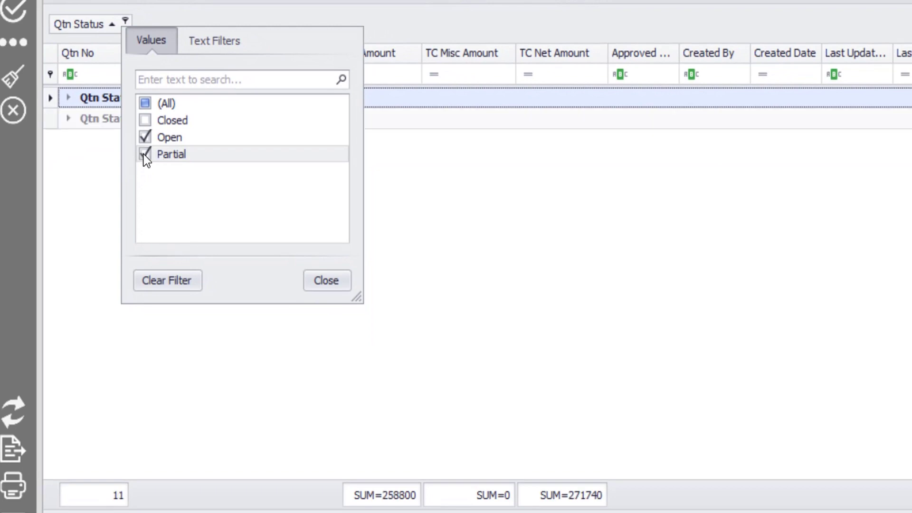
left_click(328, 280)
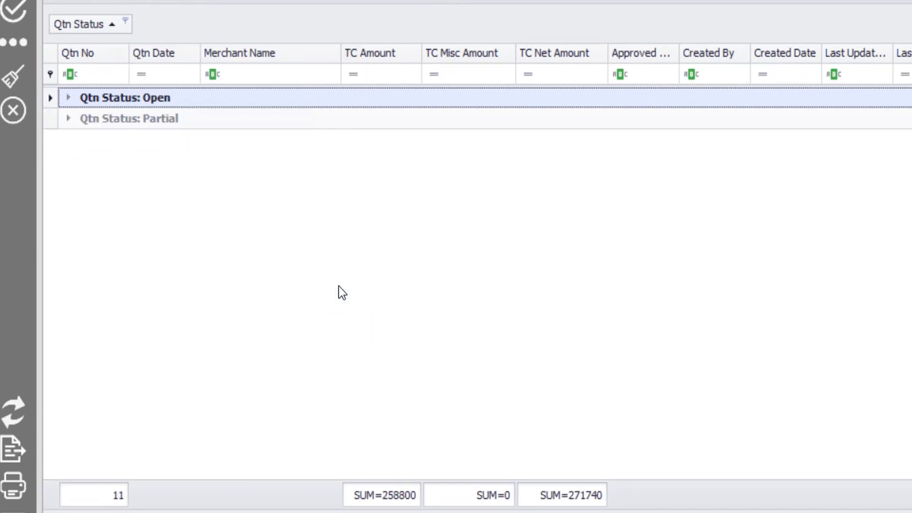
left_click(67, 97)
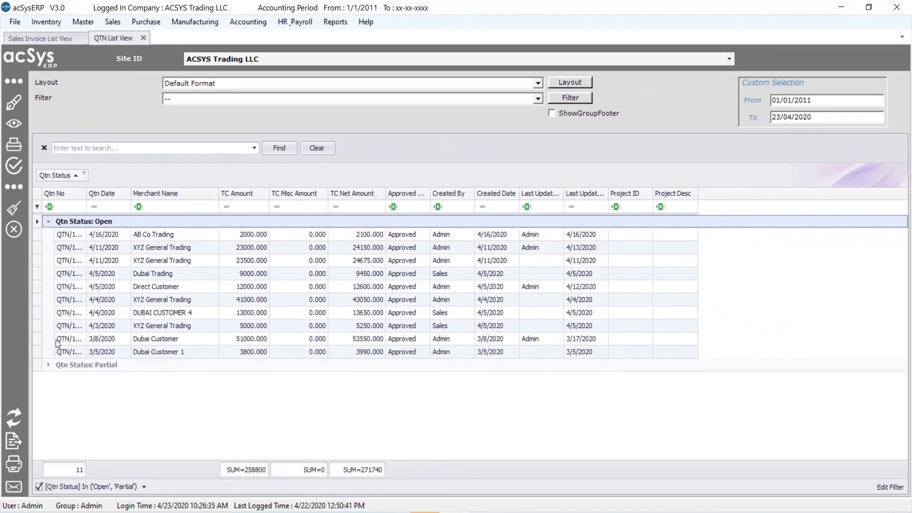
left_click(49, 364)
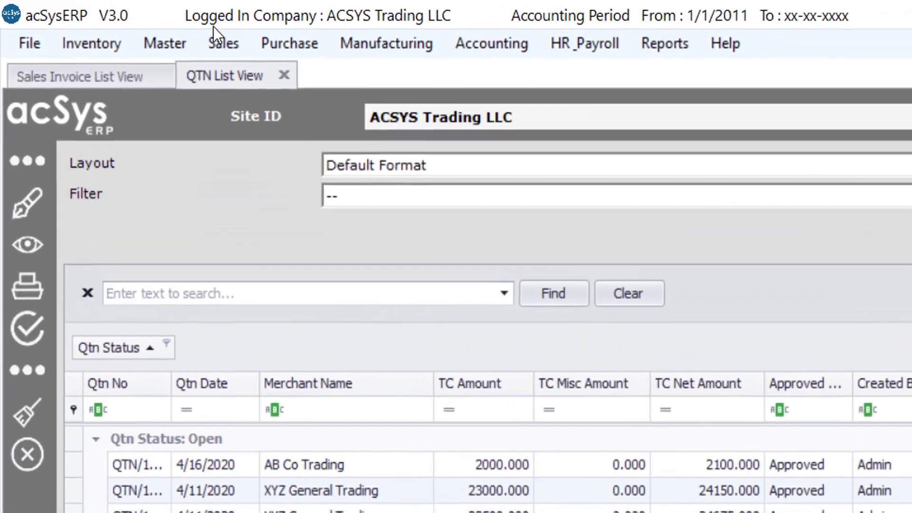
left_click(110, 22)
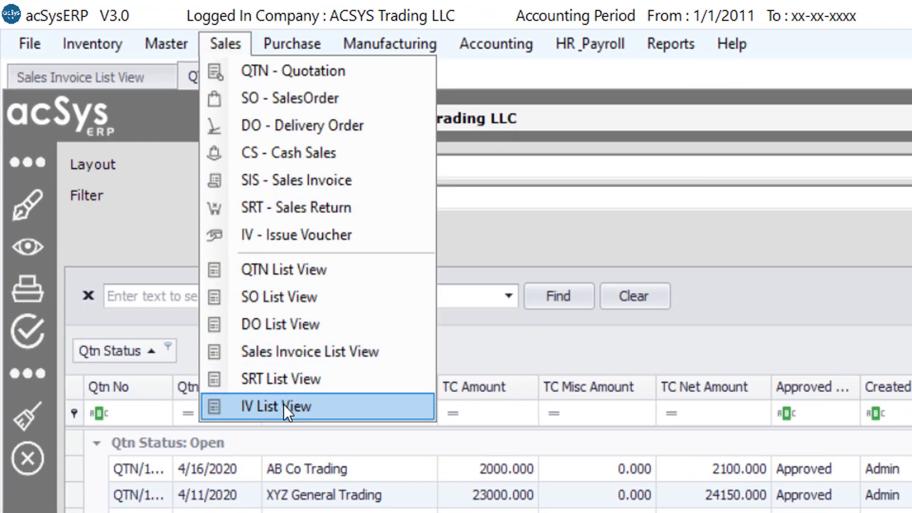
mouse_move(287, 40)
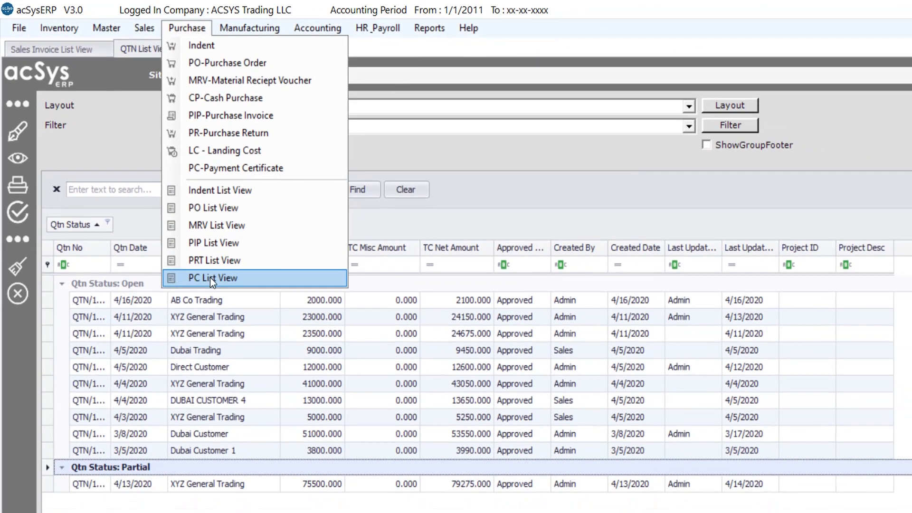
Open the print preview of the XYZ General Trading sales invoice and look over the whole page
left_click(122, 318)
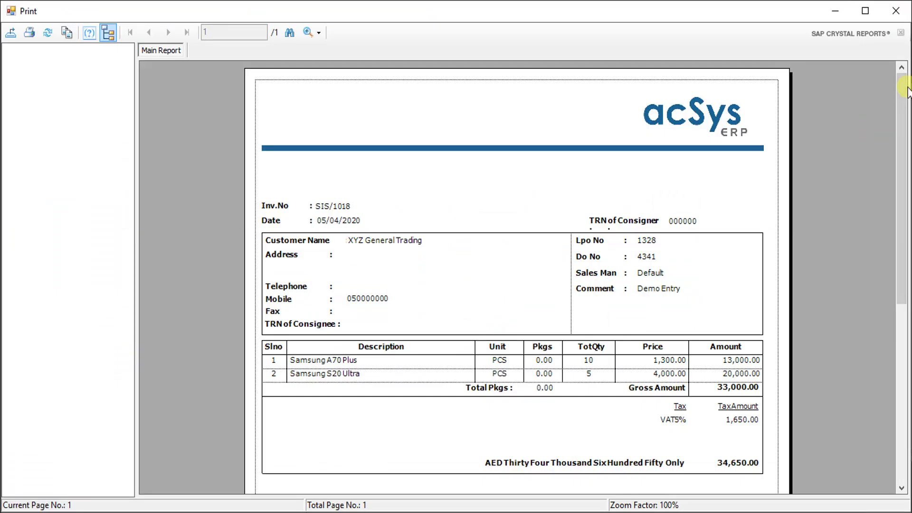
scroll(904, 90, "down", 5)
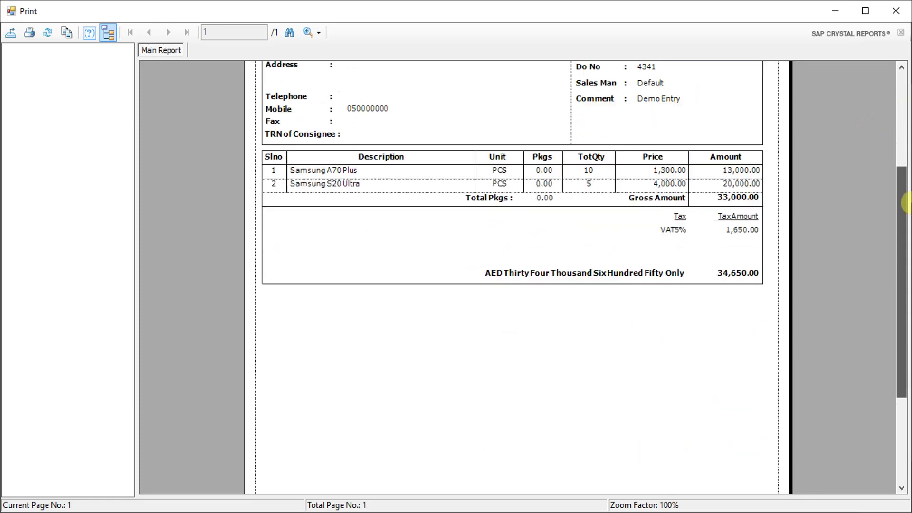
left_click_drag(905, 161, 896, 14)
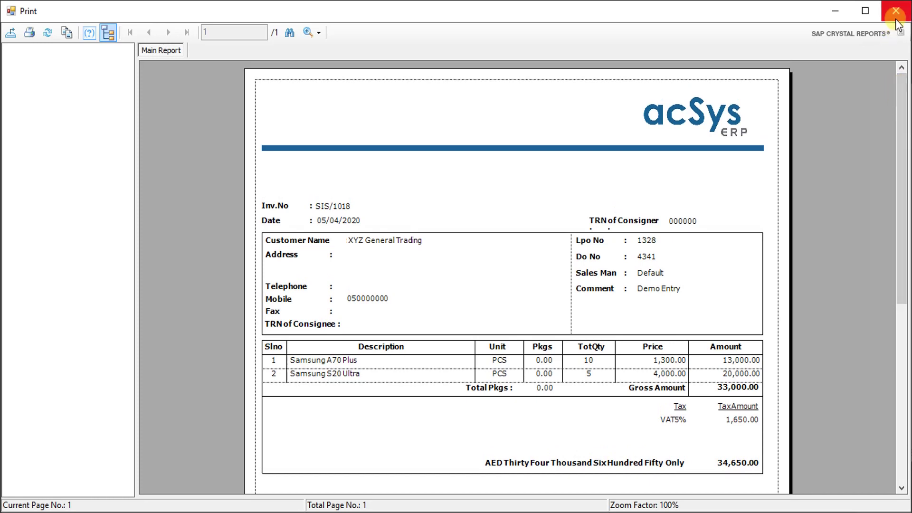